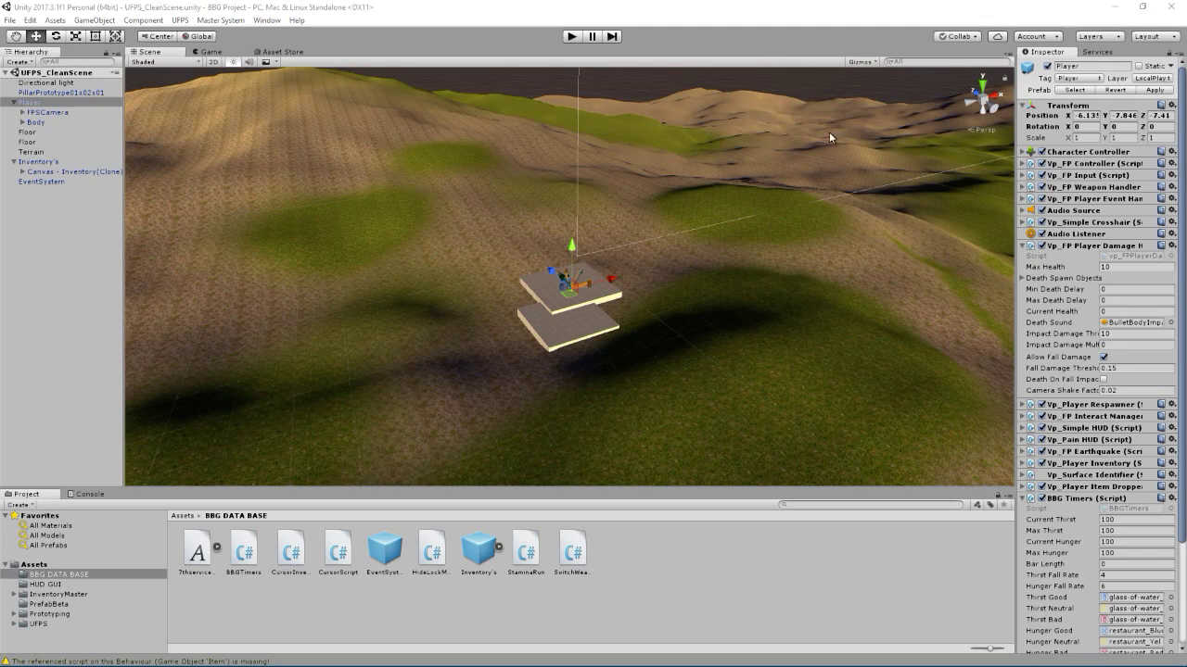
- Orbit and zoom the Scene view to frame the Player on the grey floor platforms at an angle
mouse_move(566, 191)
left_mouse_down("alt")
mouse_move(566, 204)
mouse_move(569, 184)
mouse_move(679, 141)
mouse_move(560, 183)
mouse_move(674, 180)
mouse_move(604, 222)
left_mouse_up("alt")
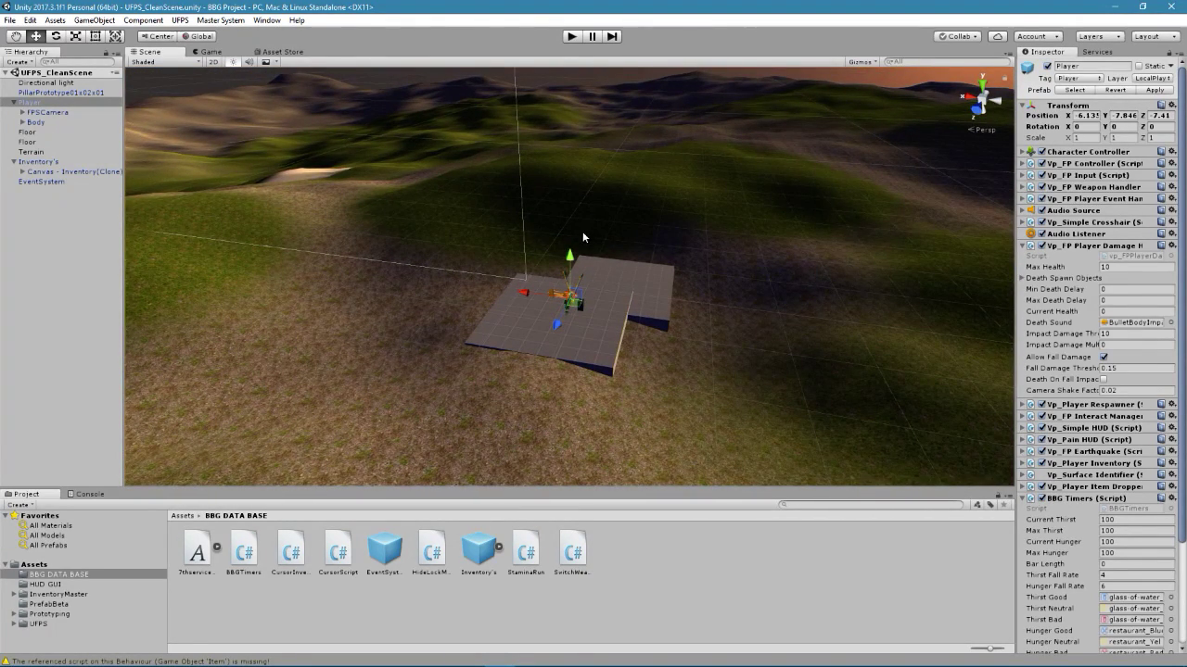
scroll(556, 269, "up", 5)
scroll(550, 276, "up", 3)
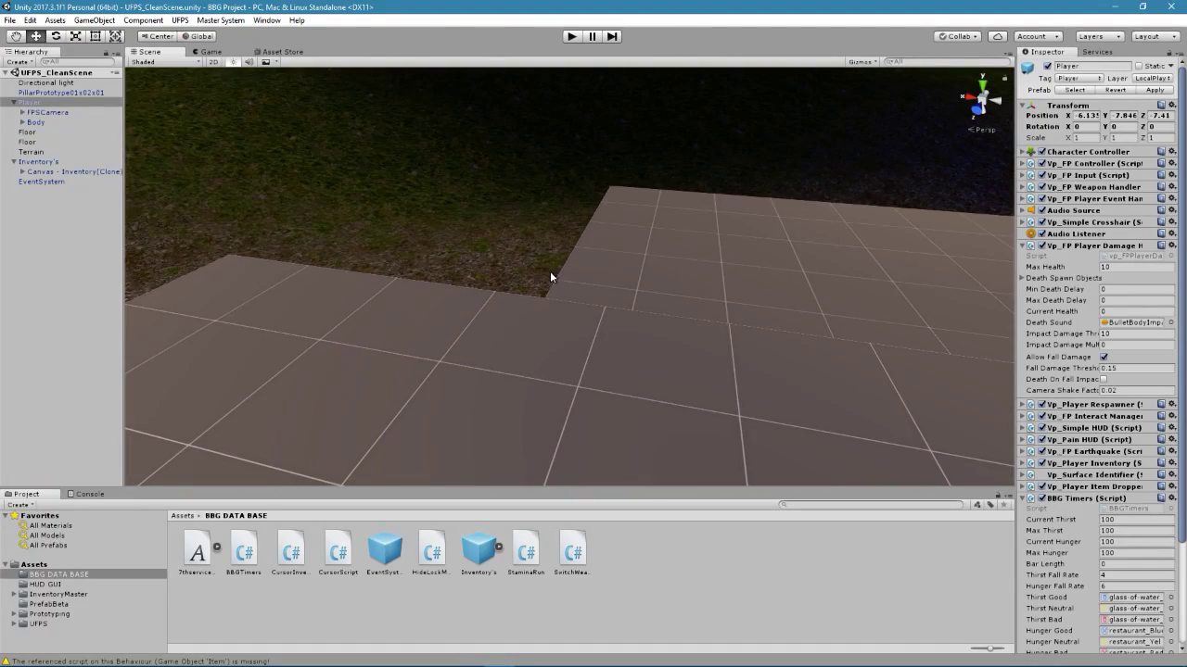
mouse_move(551, 258)
left_mouse_down("alt")
mouse_move(691, 224)
mouse_move(543, 216)
mouse_move(556, 199)
mouse_move(728, 337)
mouse_move(616, 377)
left_mouse_up("alt")
scroll(742, 334, "up", 3)
key("f")
scroll(622, 256, "down", 5)
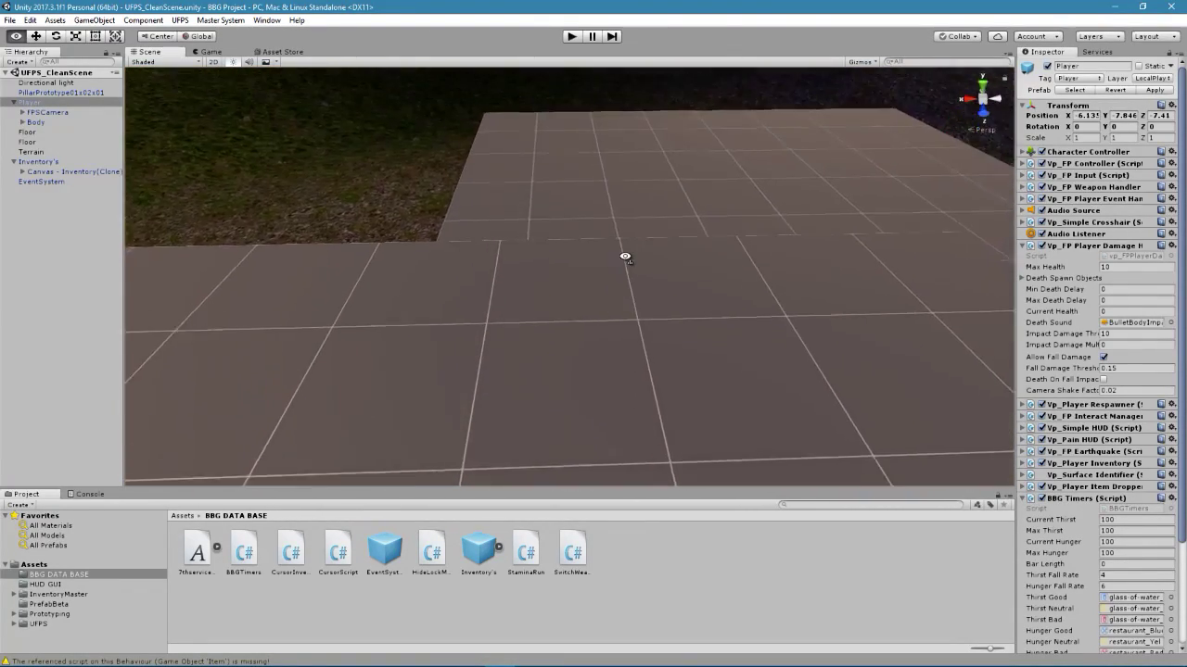
left_click_drag(622, 257, 601, 282, "alt")
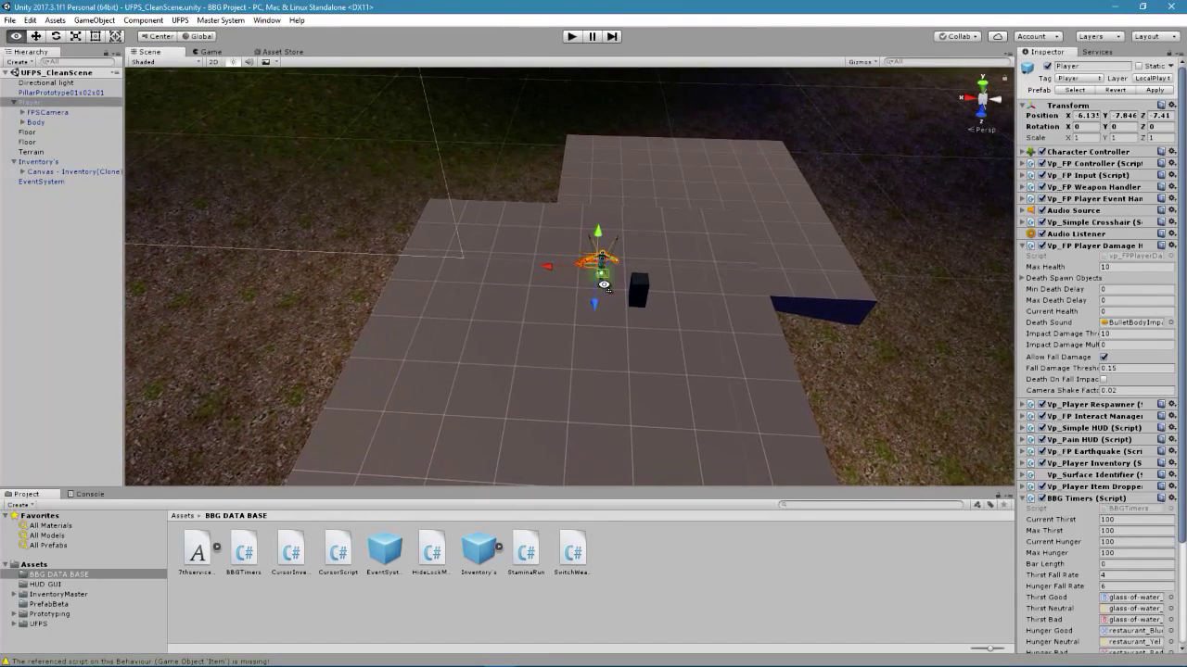
- Select the Player, collapse its child objects, and scroll the Inspector to its BBG Timers component
double_click(61, 104)
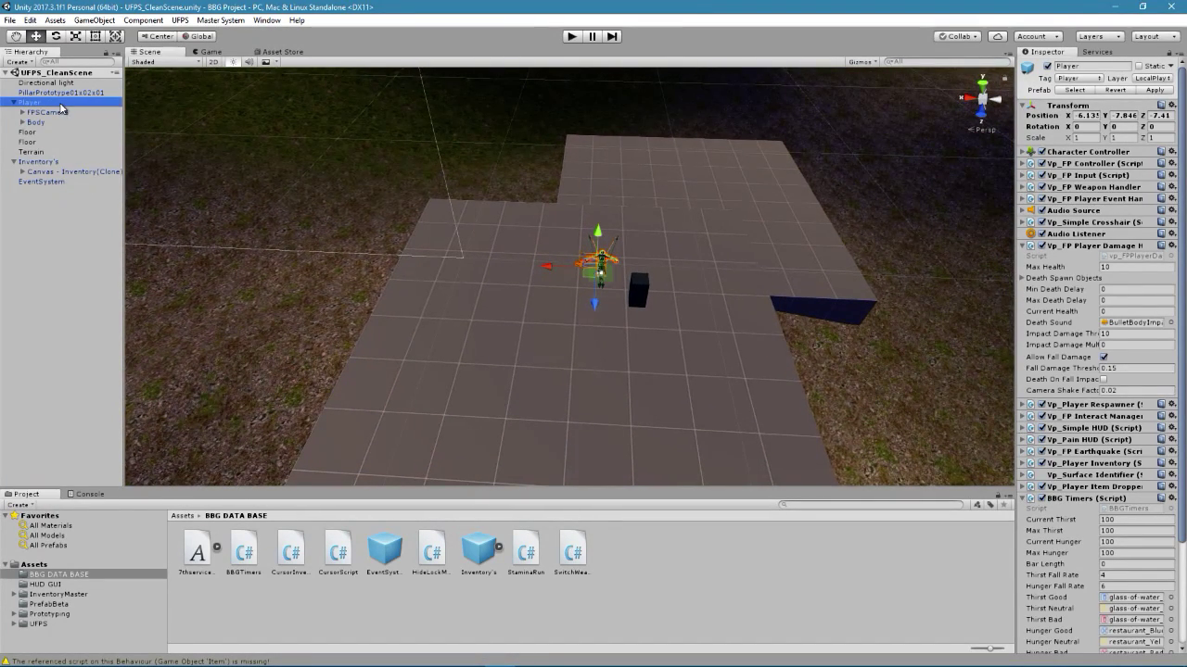
left_click_drag(395, 306, 416, 298, "alt")
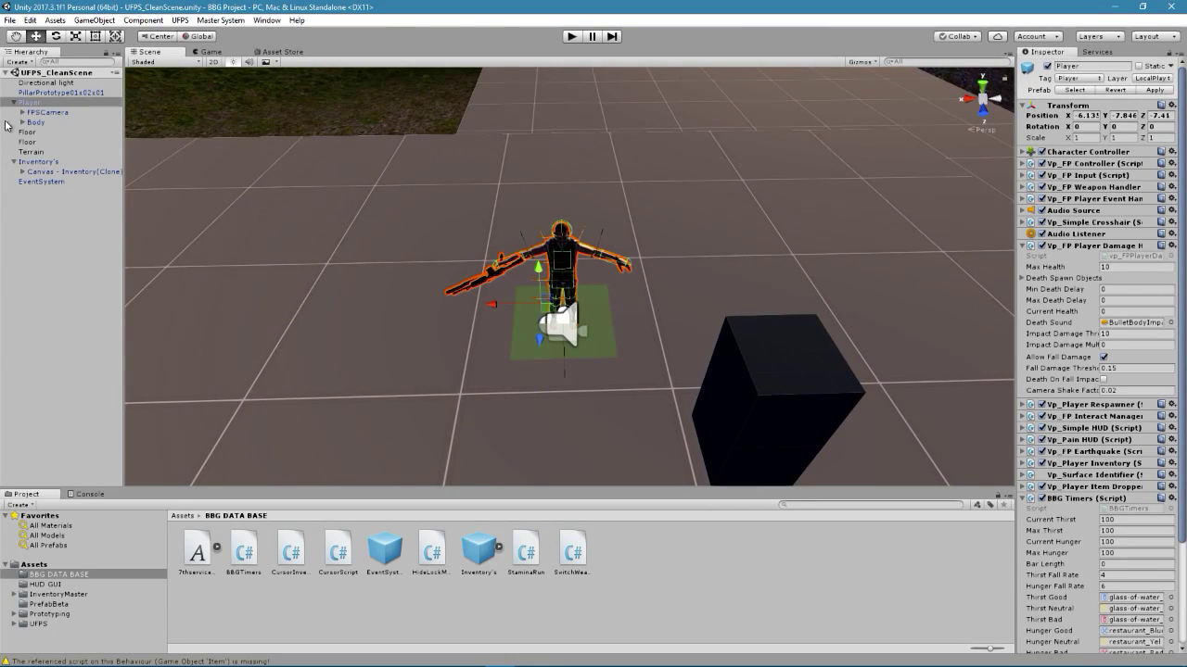
left_click(14, 104)
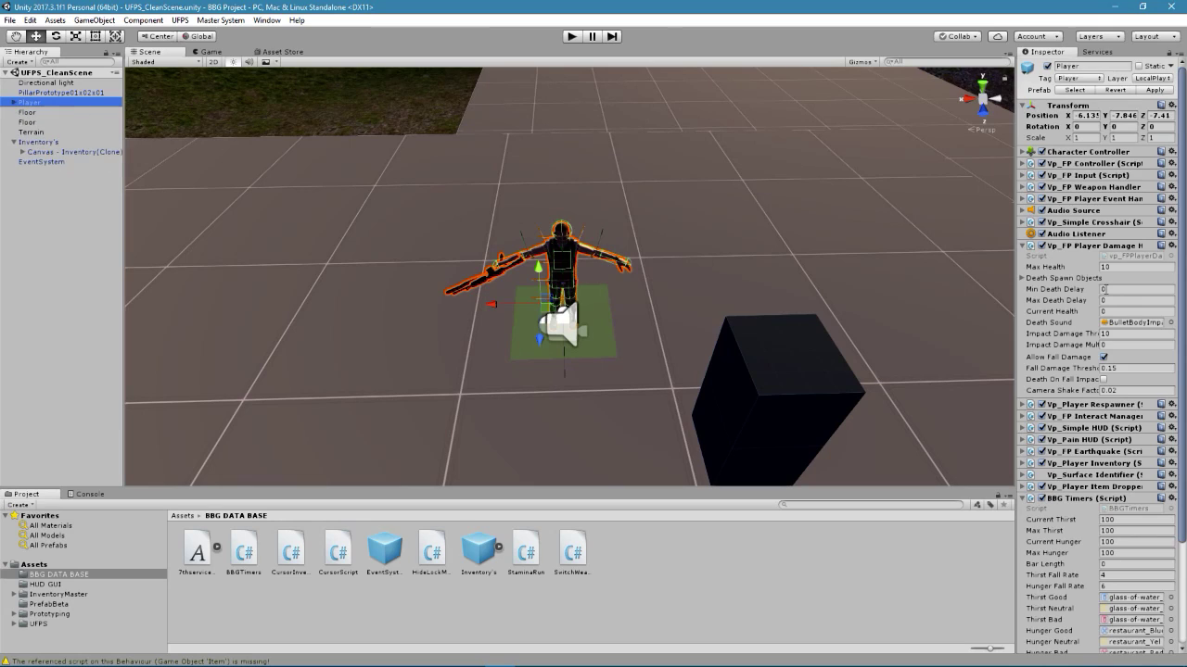
scroll(1101, 295, "down", 2)
scroll(1094, 316, "down", 2)
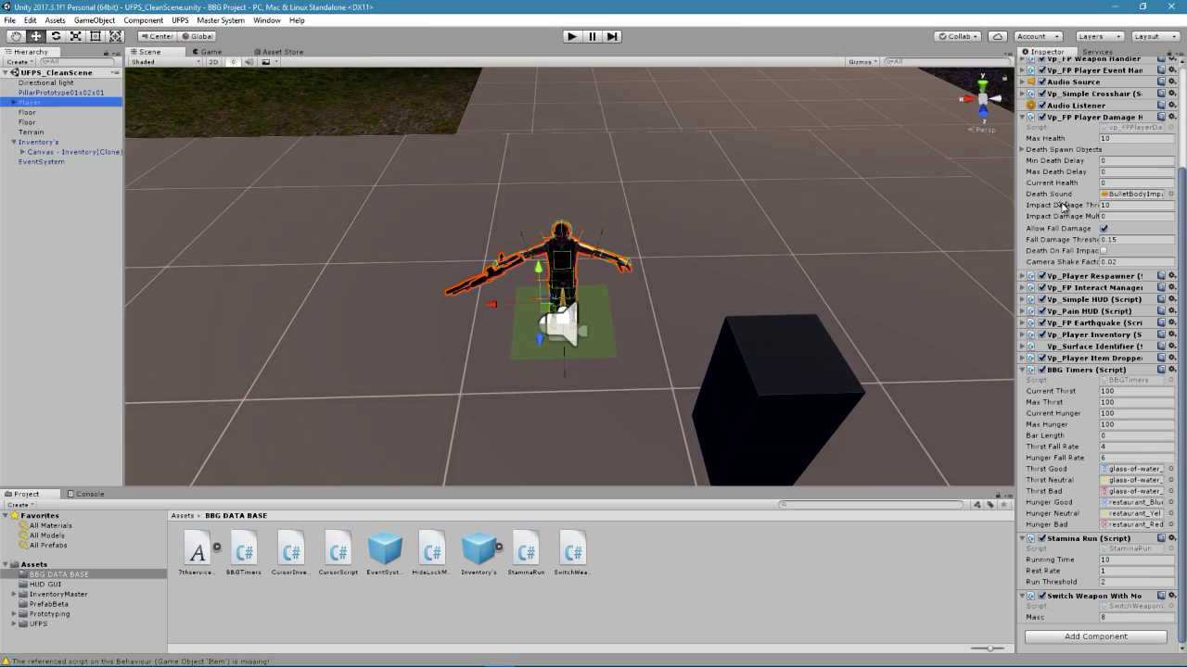
- Enter play mode and show the inventory and crafting panels with the I key
left_click(572, 37)
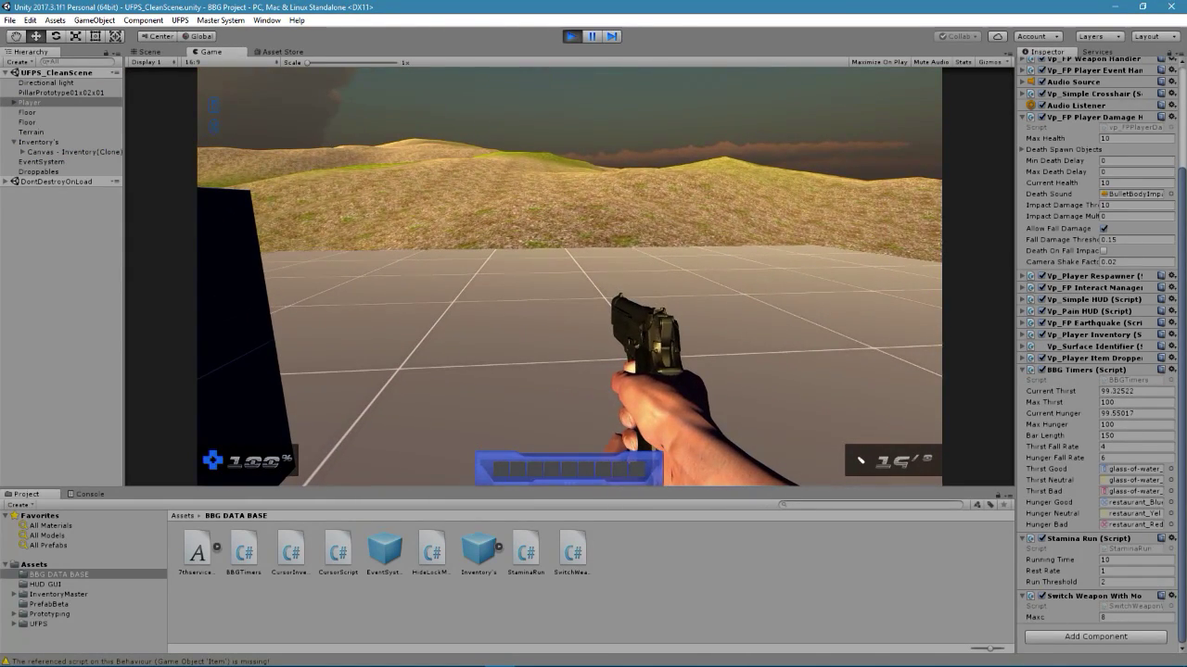
key("i")
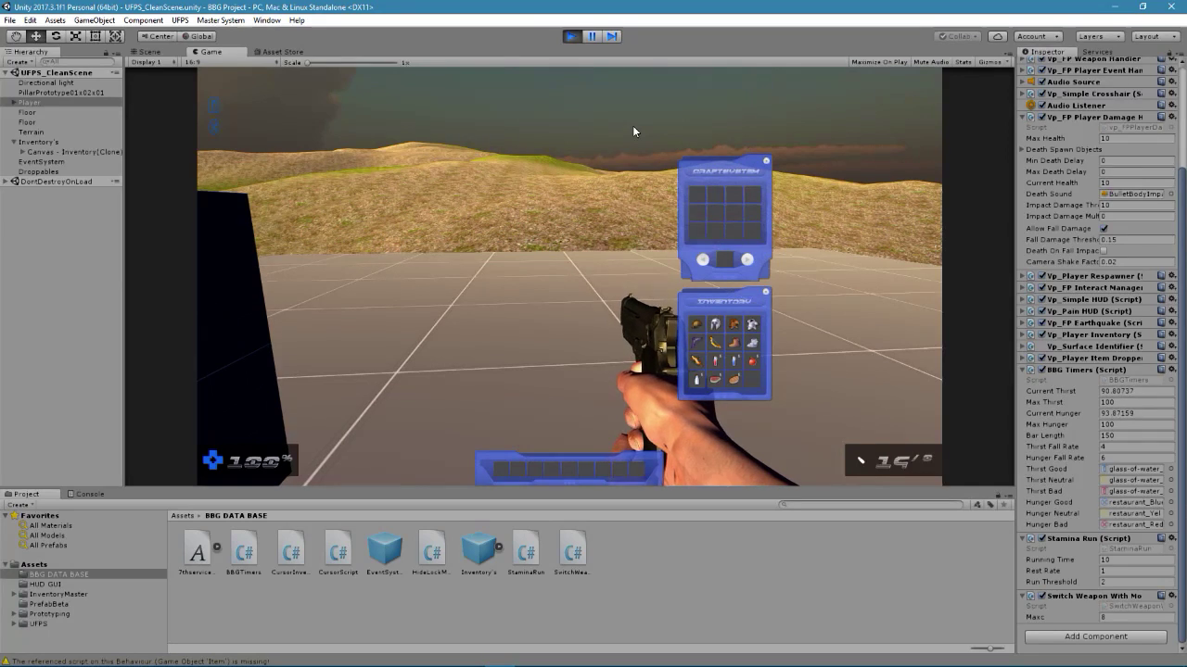
- Toggle the inventory and crafting panels closed and open several times
key("i")
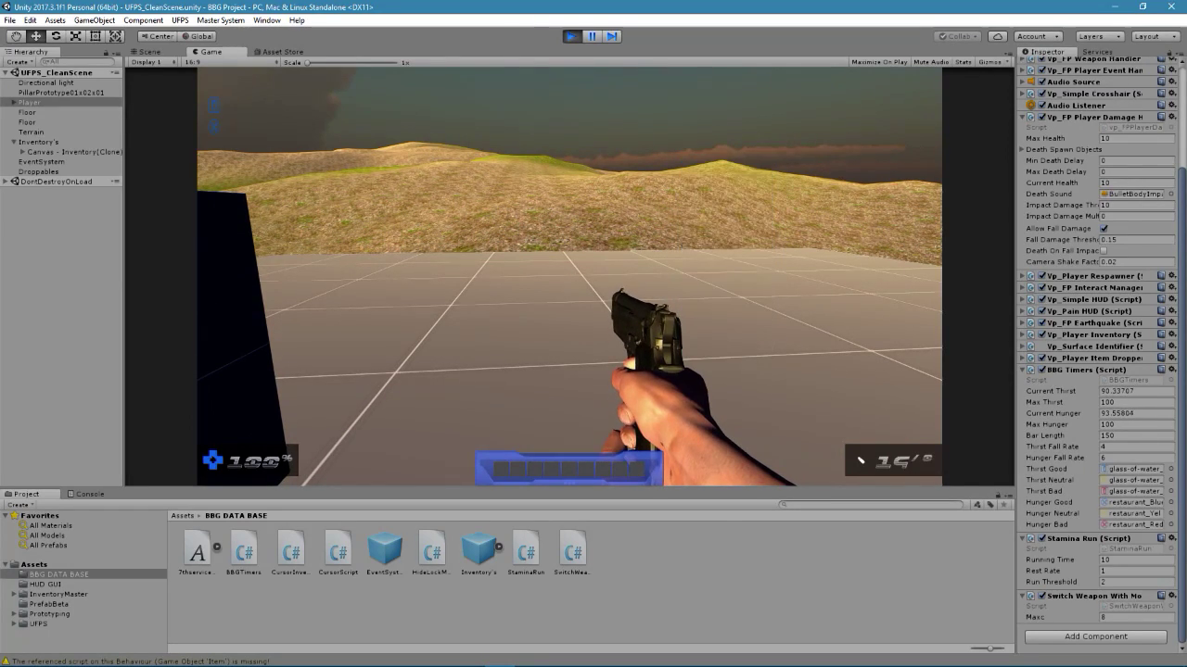
key("i")
key("i")
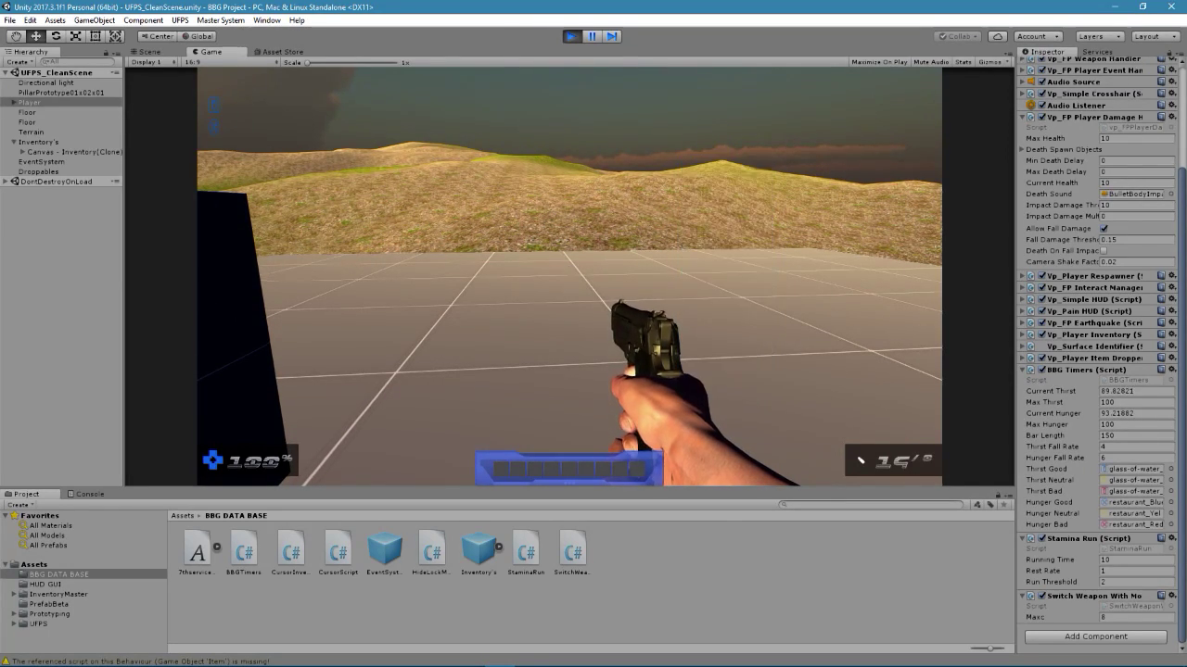
key("i")
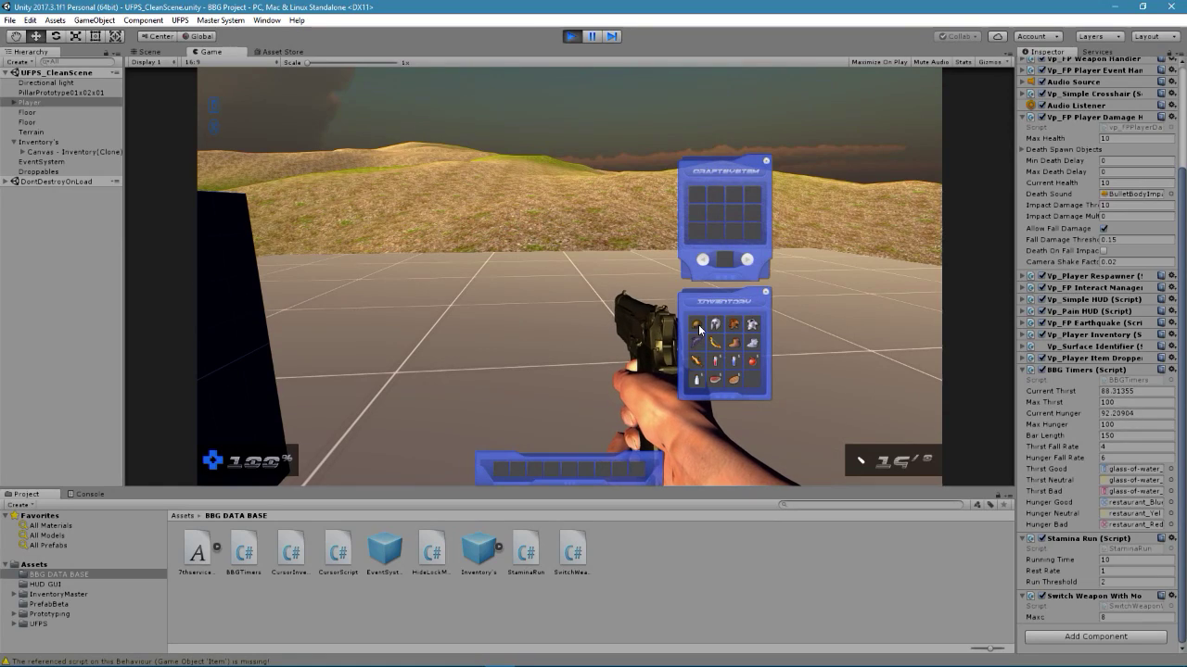
key("i")
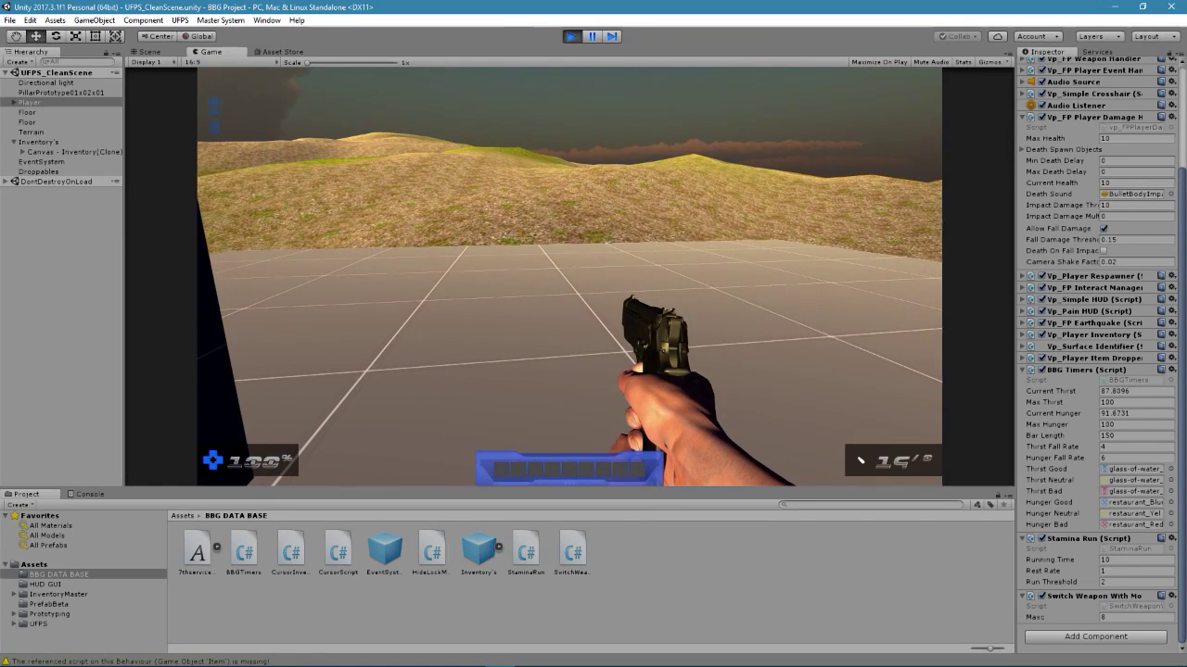
key("i")
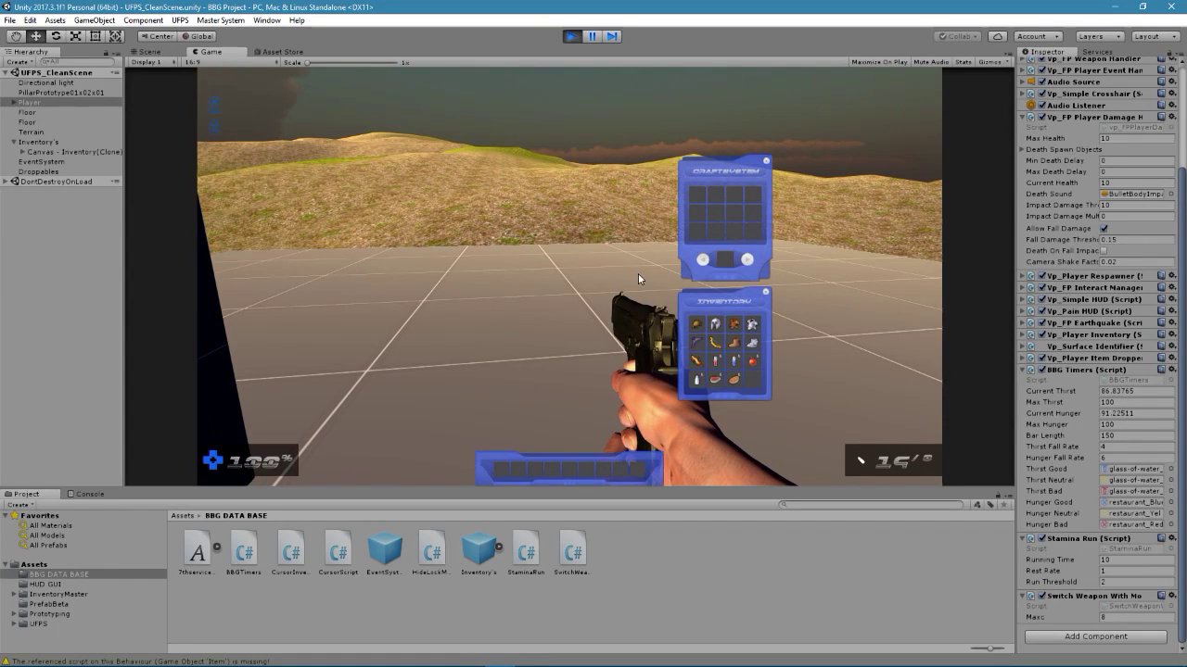
- Fire two pistol shots, then close and reopen the inventory and crafting panels
left_click(582, 234)
left_click(570, 277)
key("i")
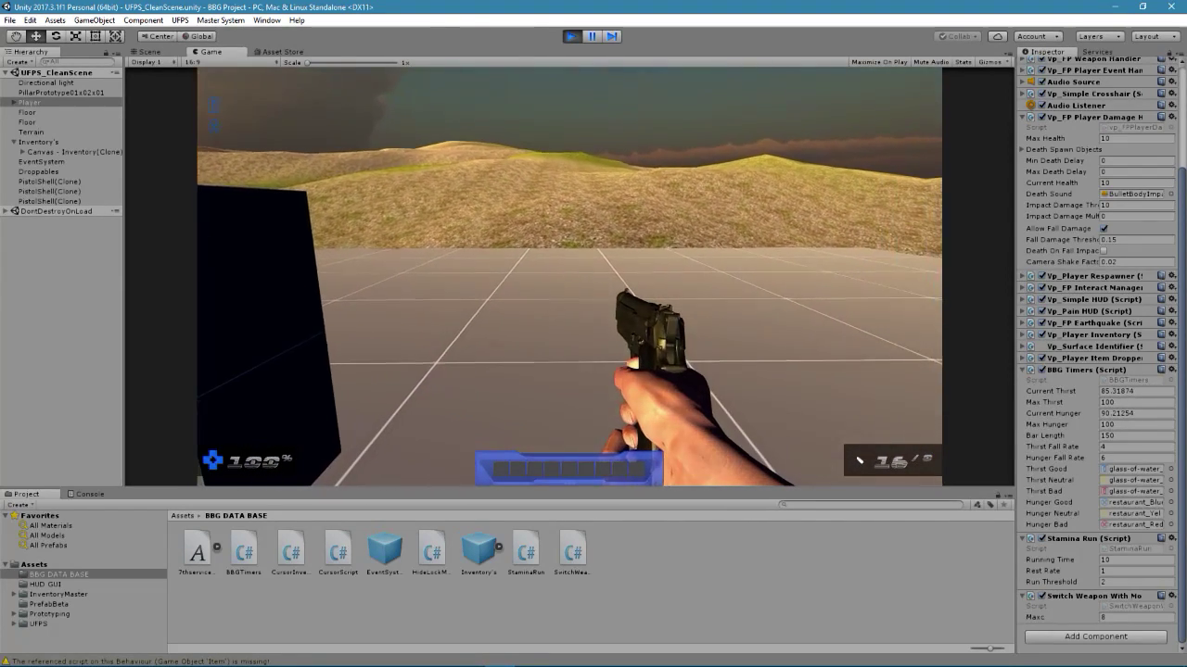
key("i")
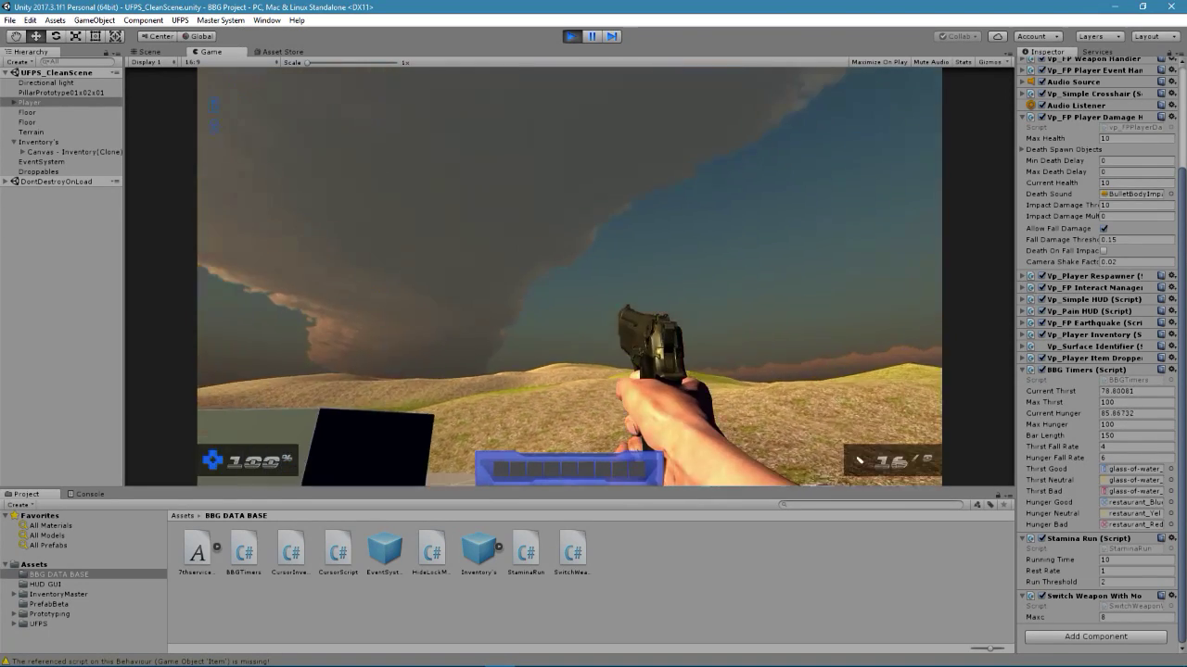
- Close the inventory panels, look around, and reopen them as thirst drops to about 67
key("i")
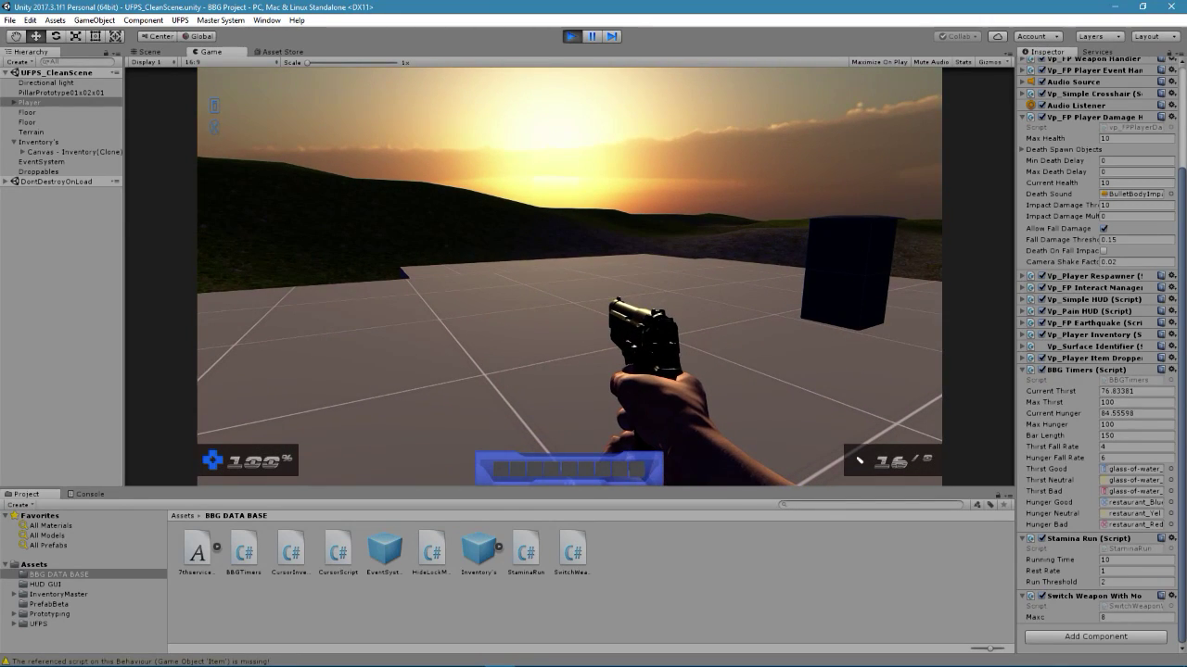
key("i")
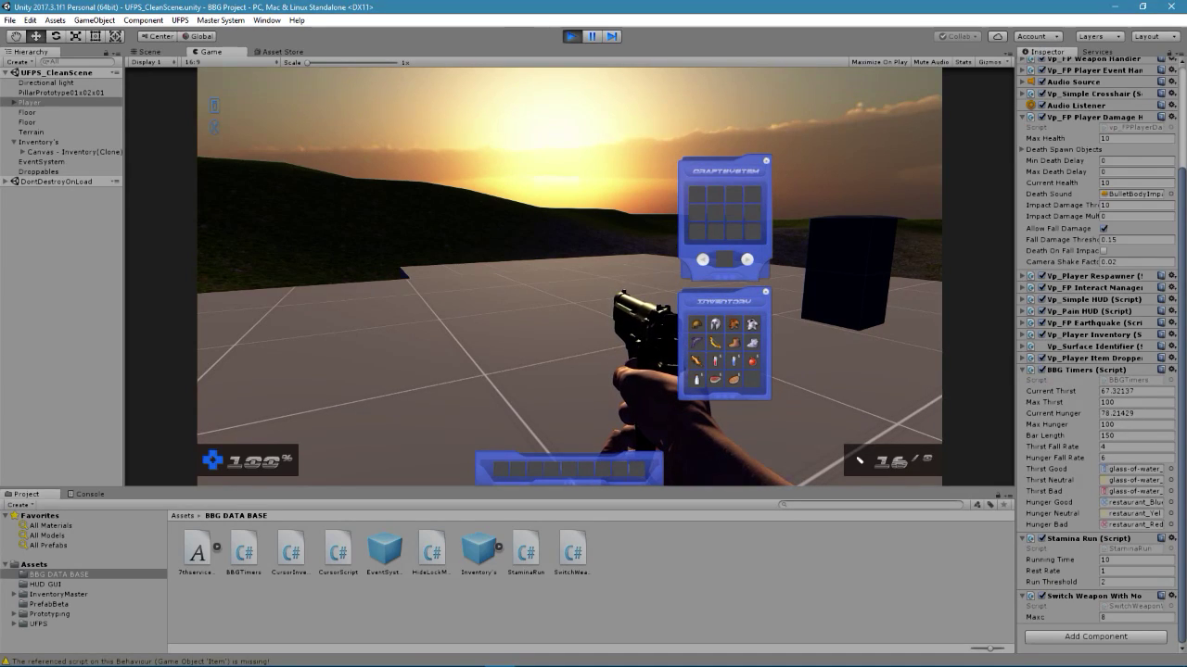
- Hide, show and hide the inventory panels, then click the Play button to stop
key("i")
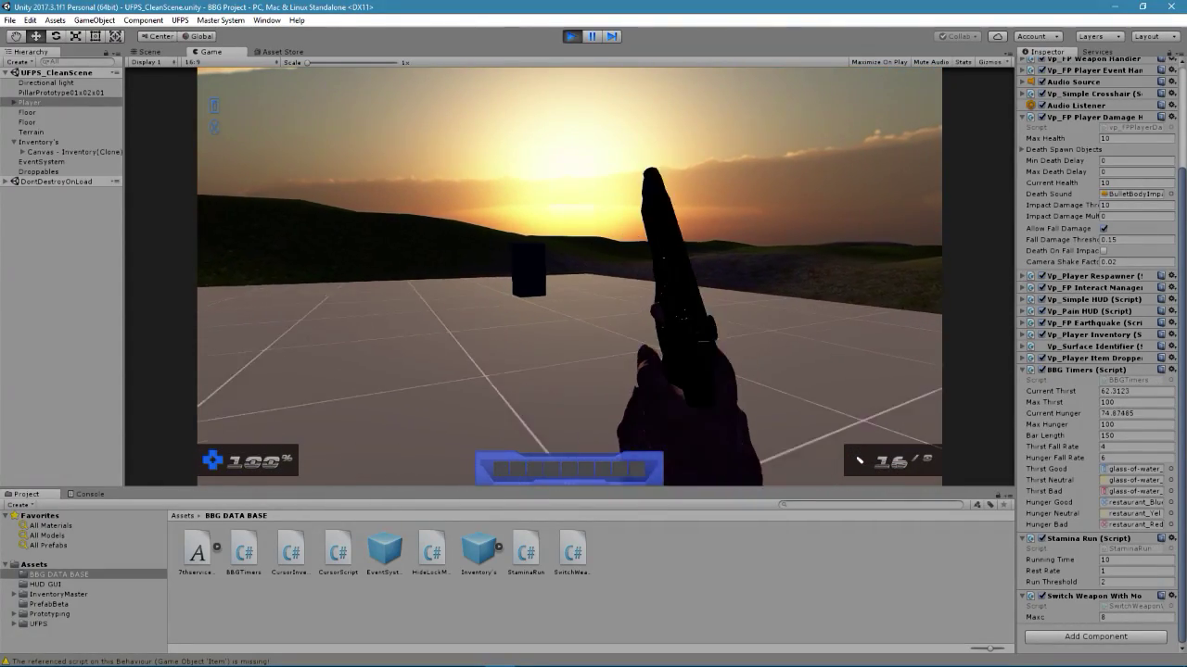
key("i")
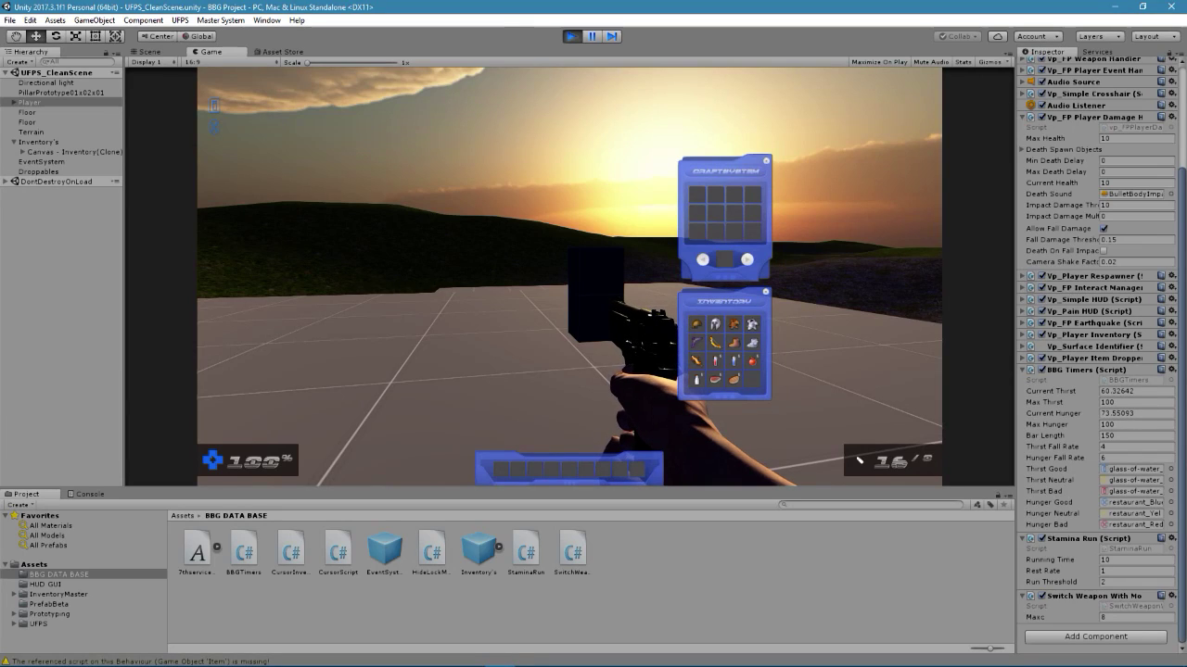
key("i")
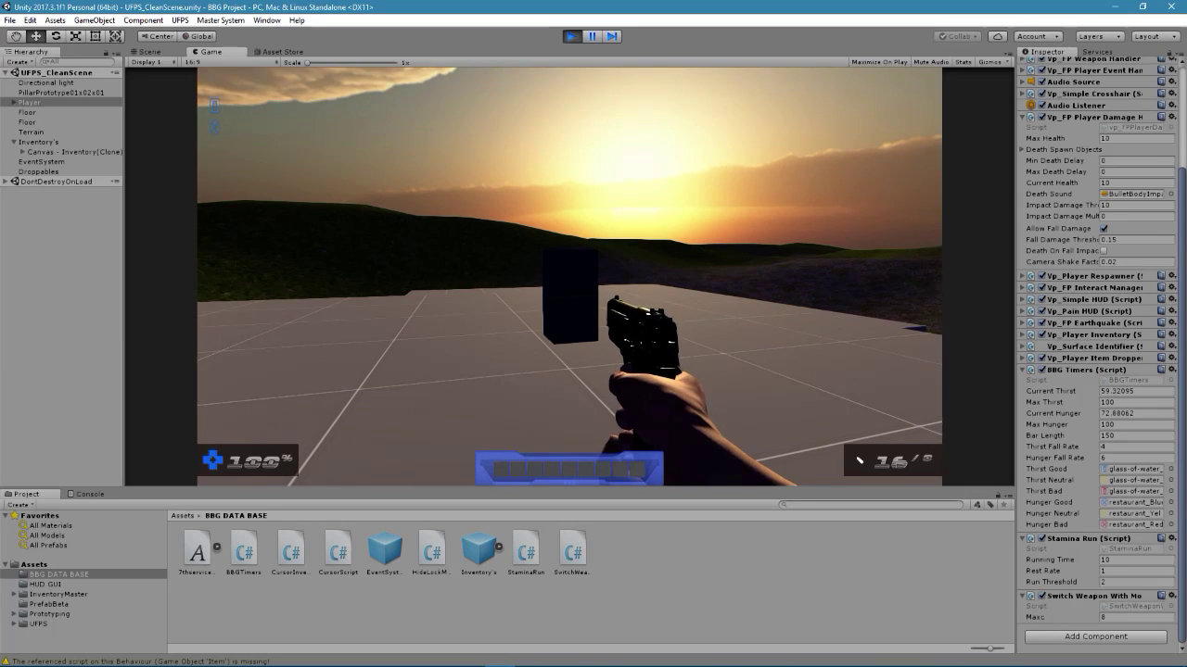
left_click(570, 37)
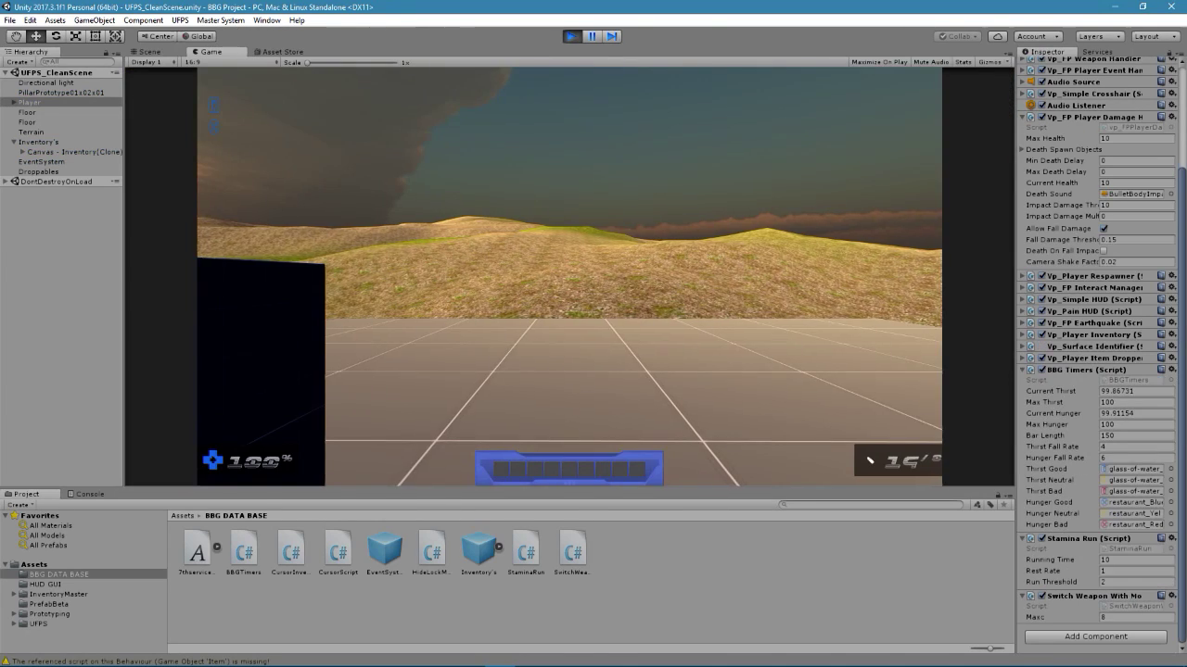
- Toggle the crafting and inventory panels repeatedly, ending with them hidden
key("i")
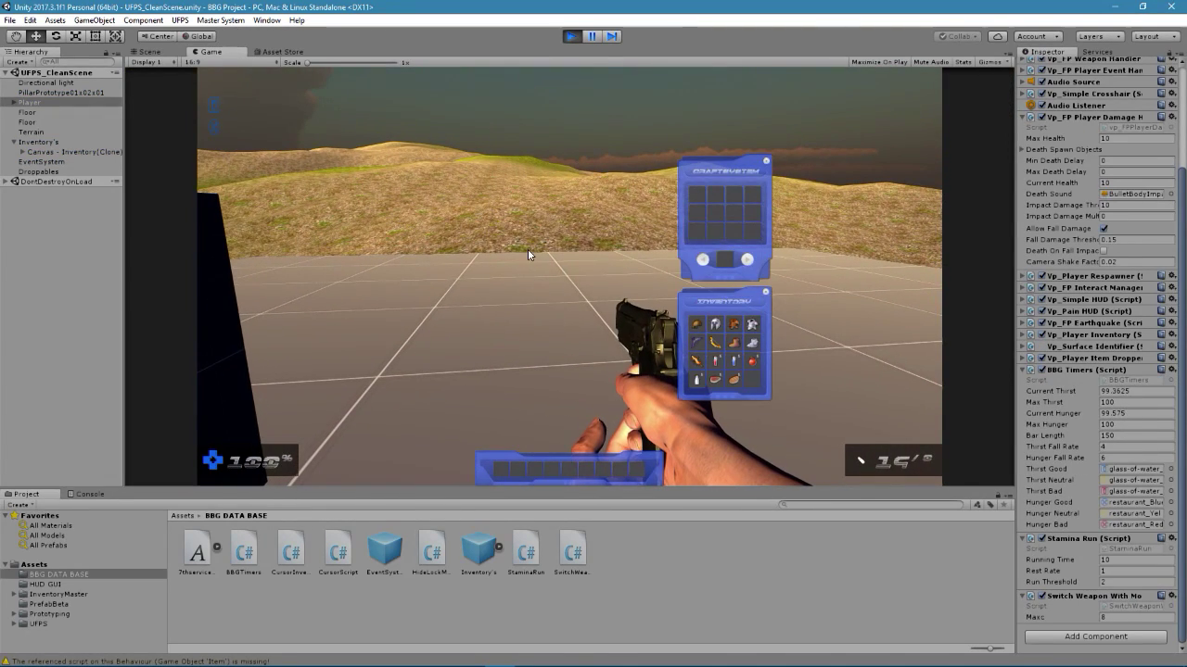
key("i")
key("i")
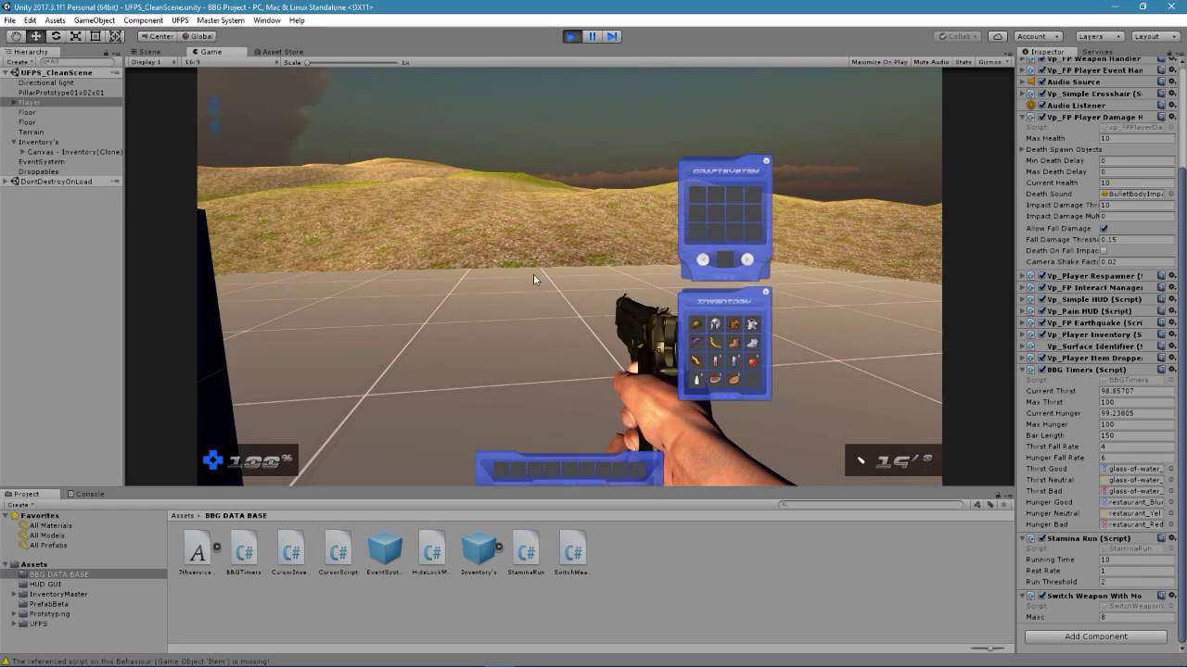
key("i")
key("i")
key("i")
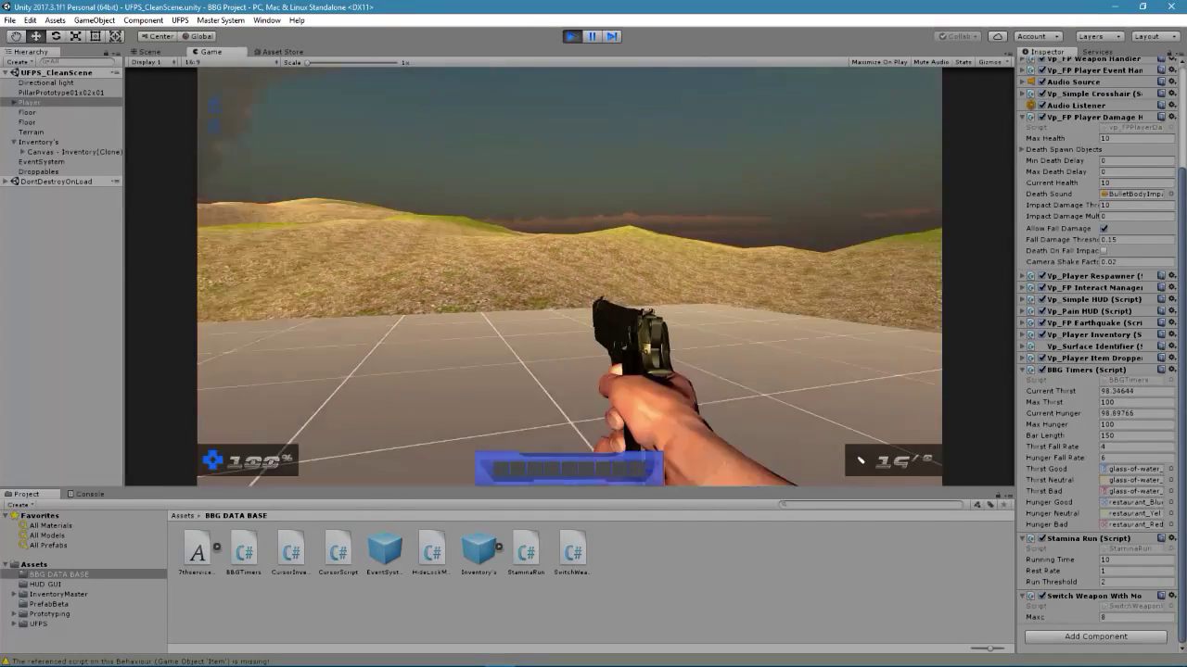
key("i")
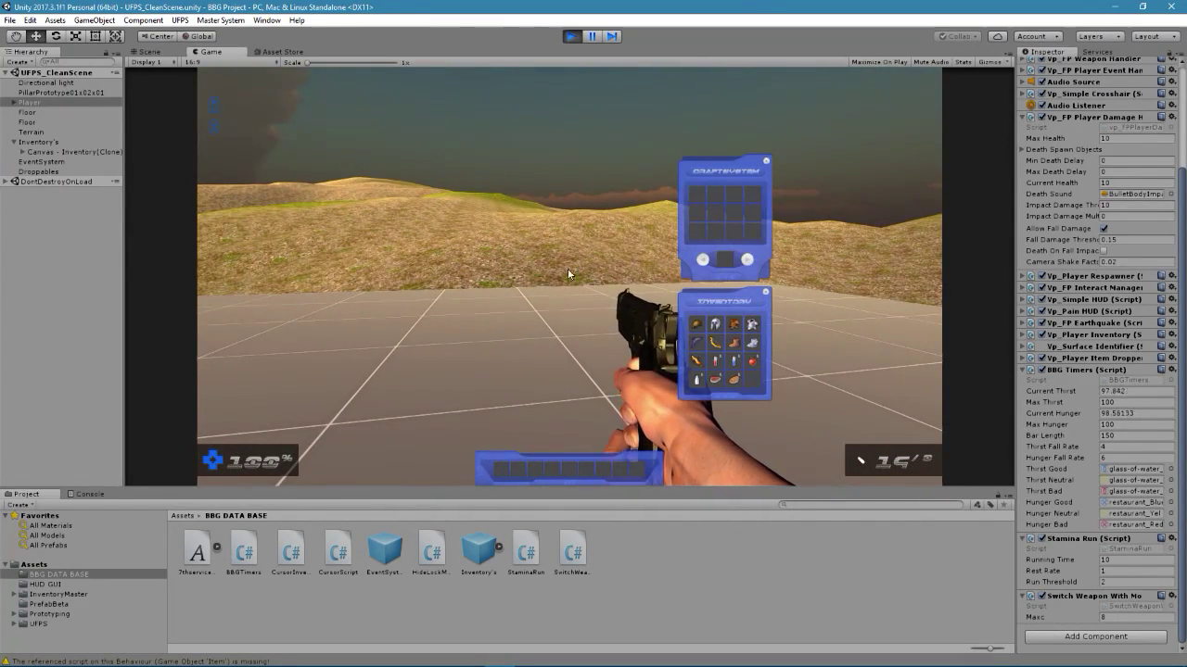
key("i")
key("i")
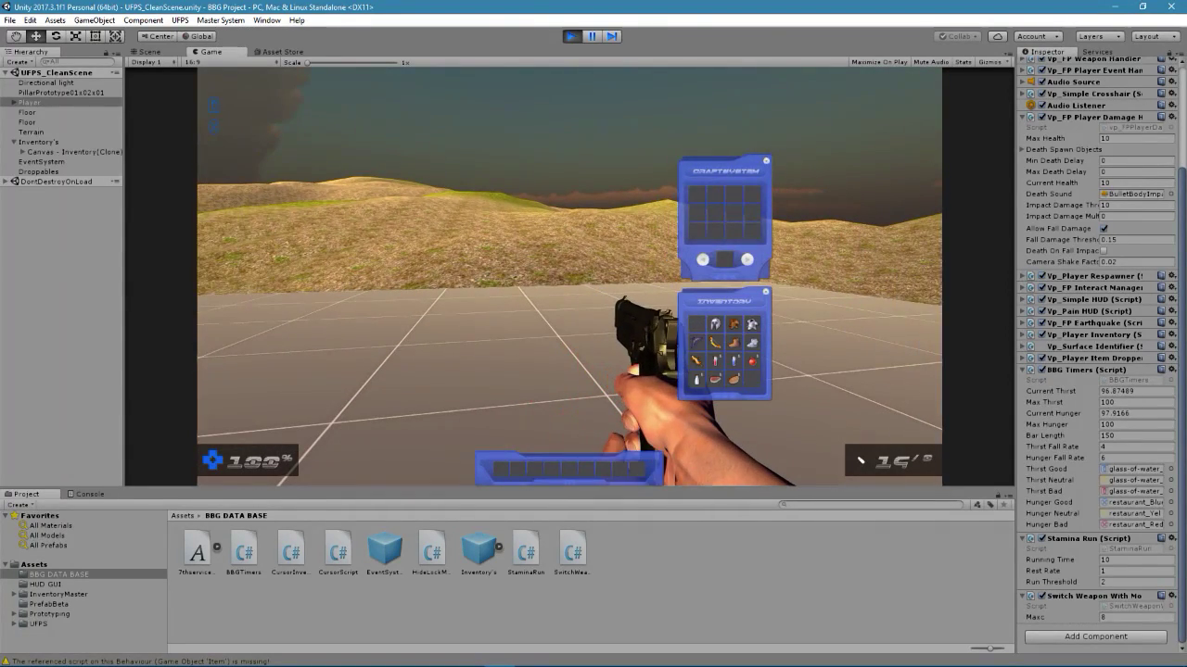
key("i")
key("i")
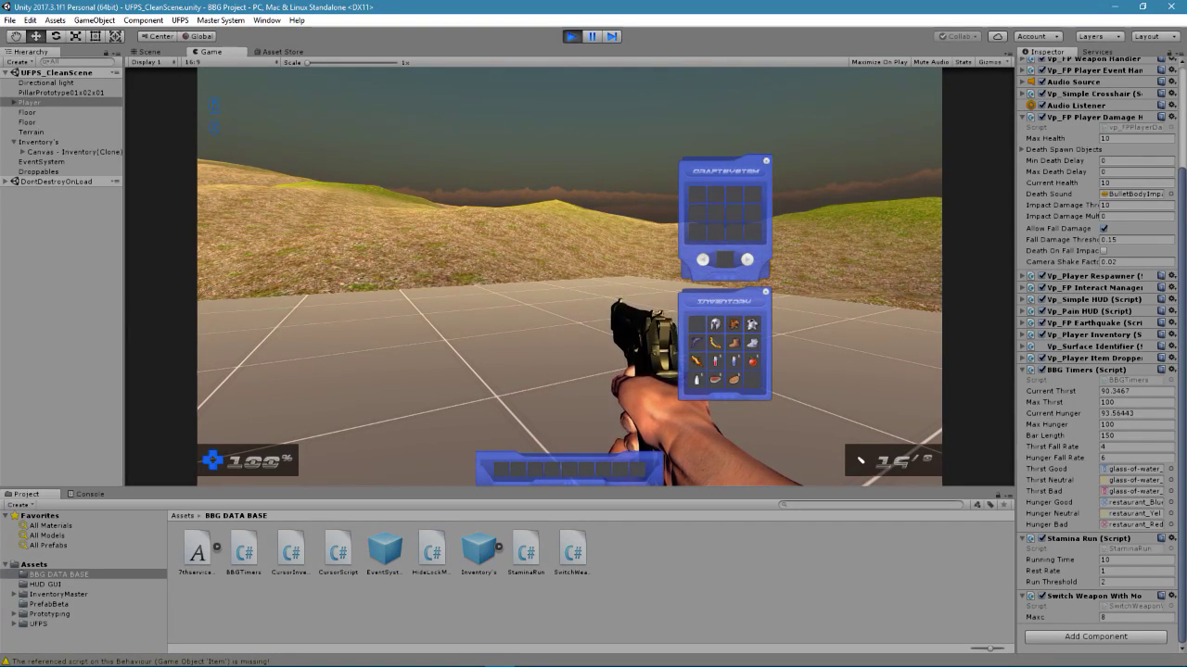
key("i")
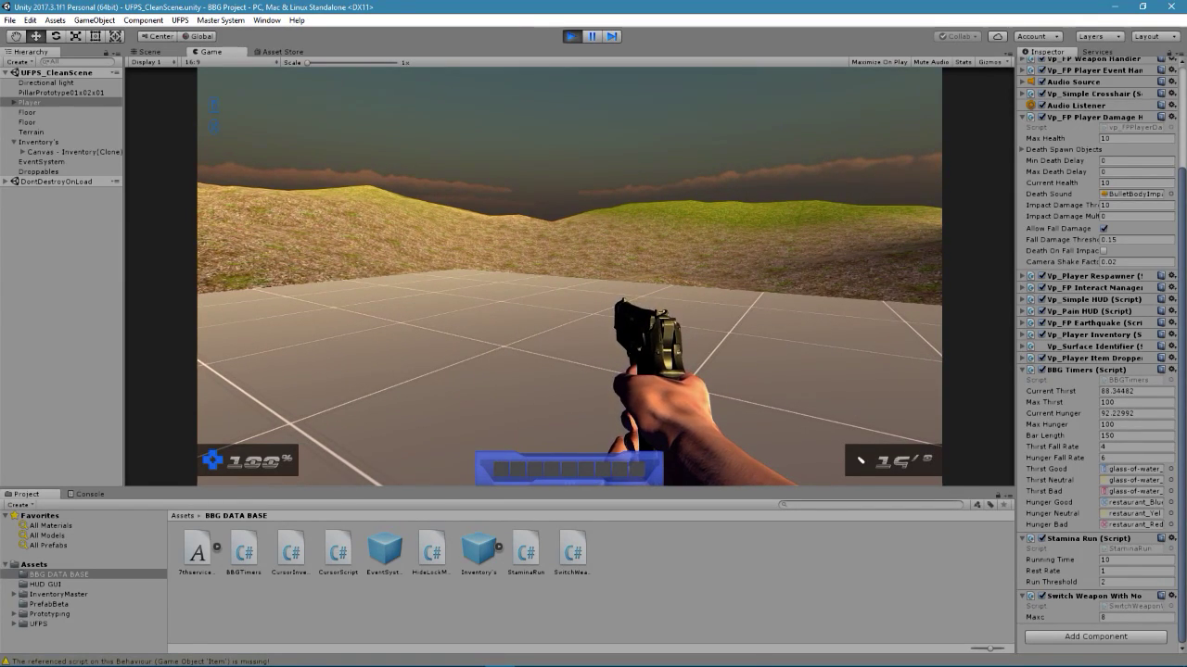
- Swap to a third-person view and back to first-person with the V key
key("v")
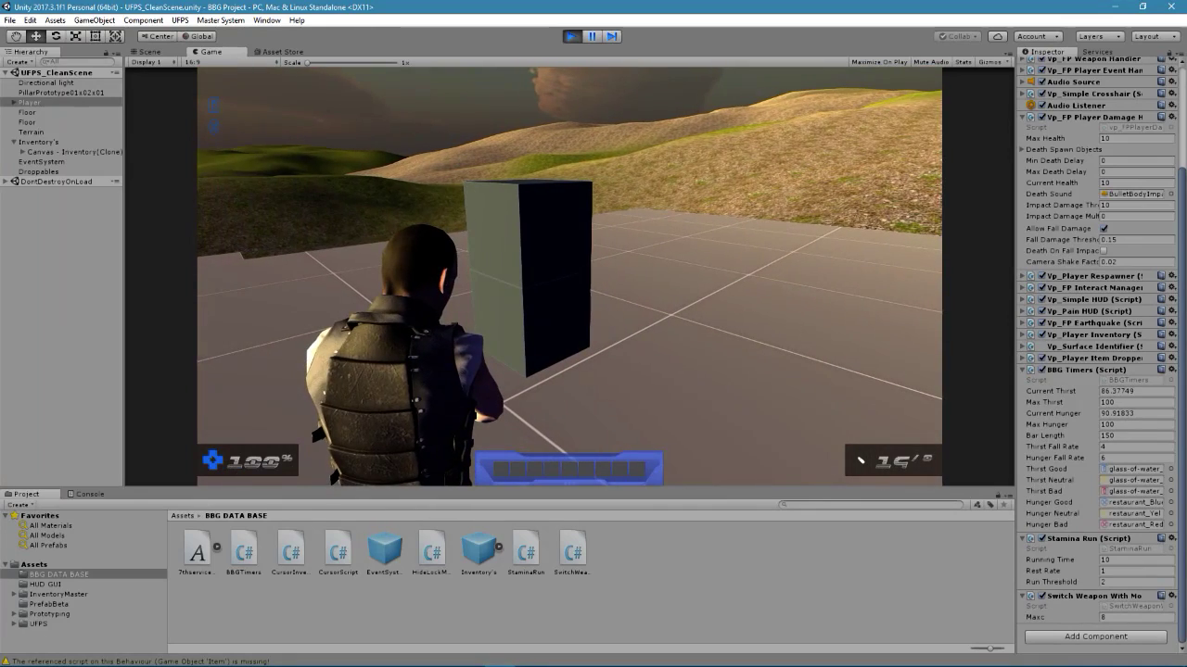
key("v")
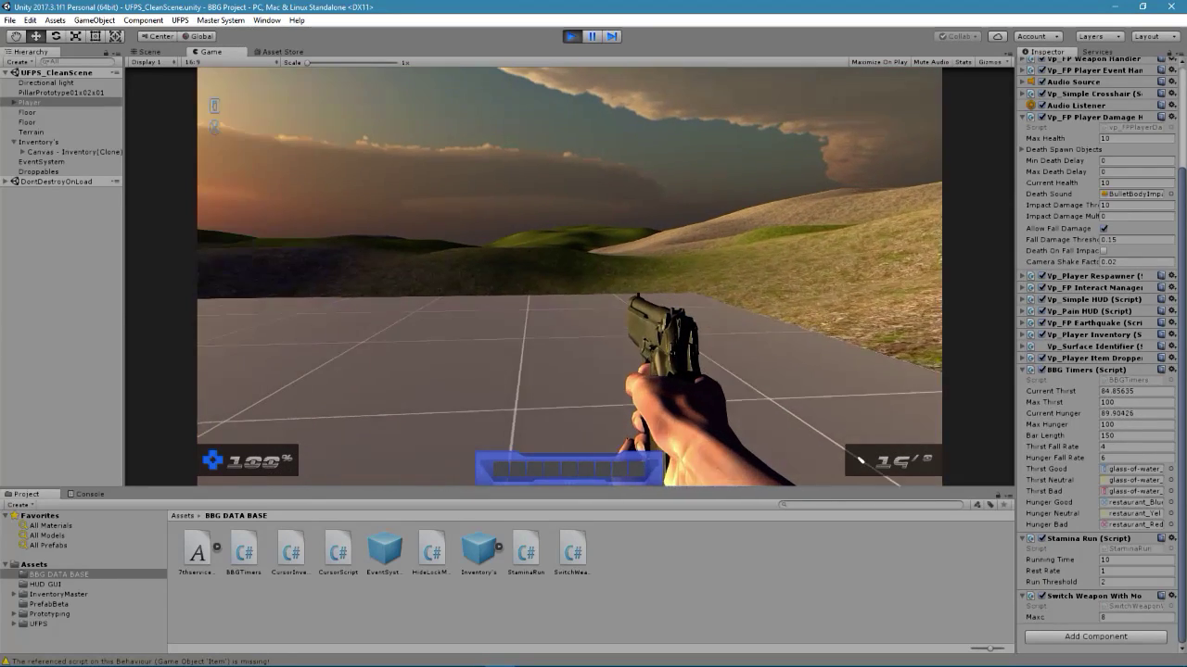
- Walk toward the pillar, flip third-person and back, and open the crafting and inventory panels
key("w")
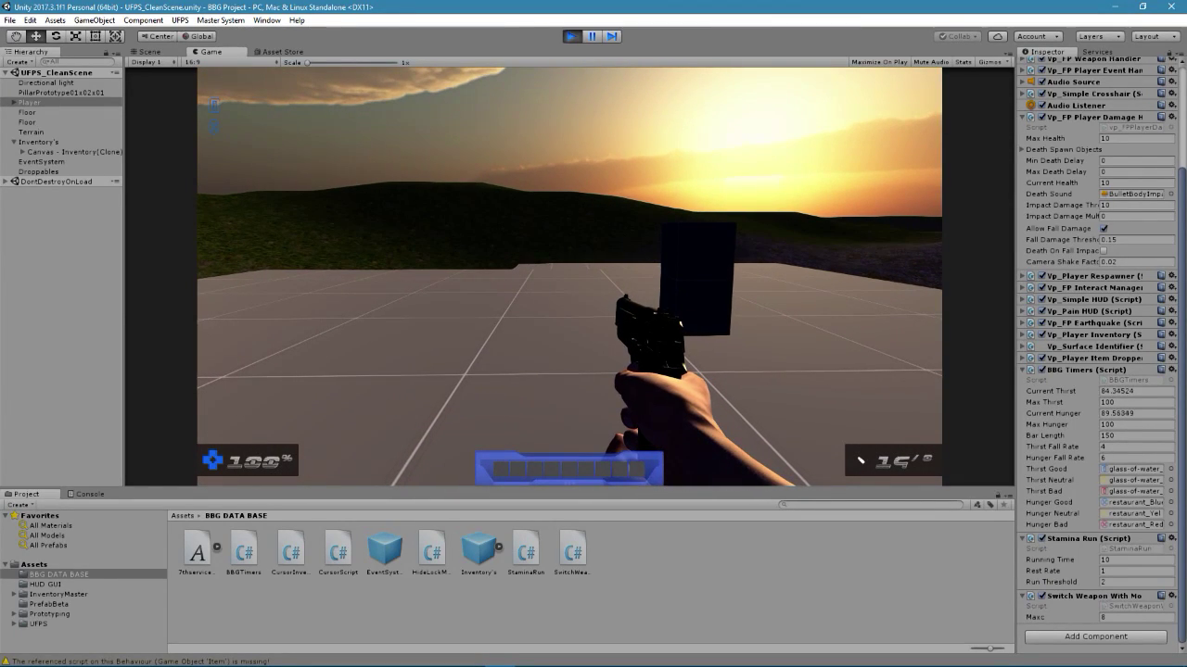
key("v")
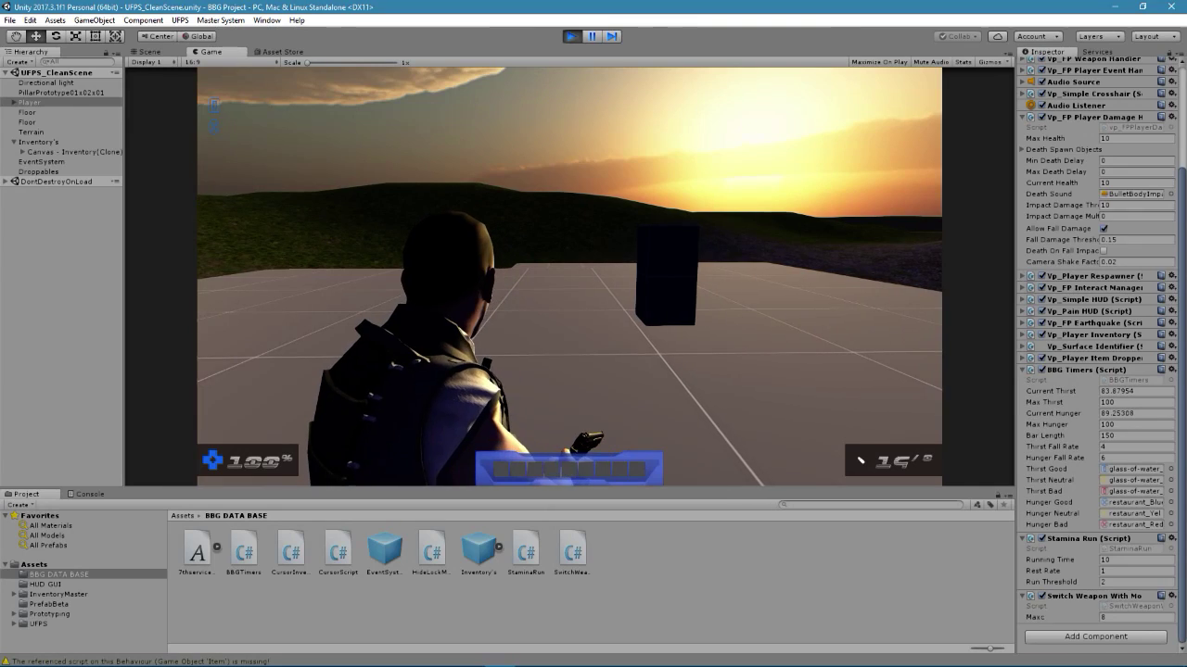
key("v")
key("i")
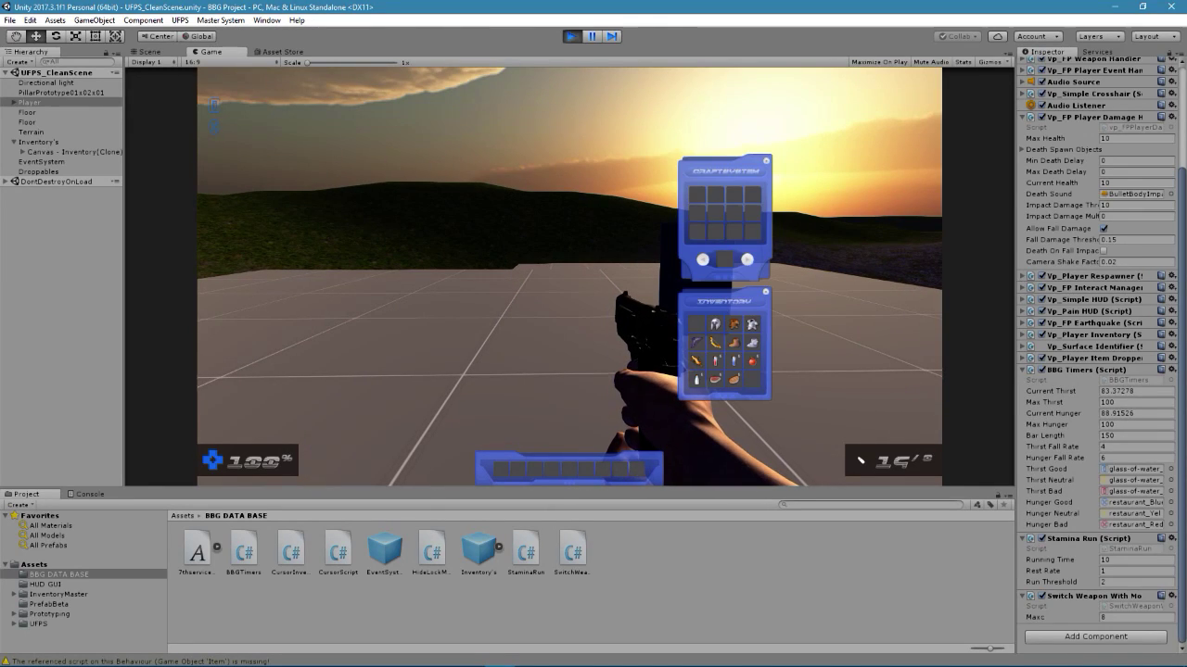
- Go third-person and back to first-person, then toggle the panels until they are hidden
key("v")
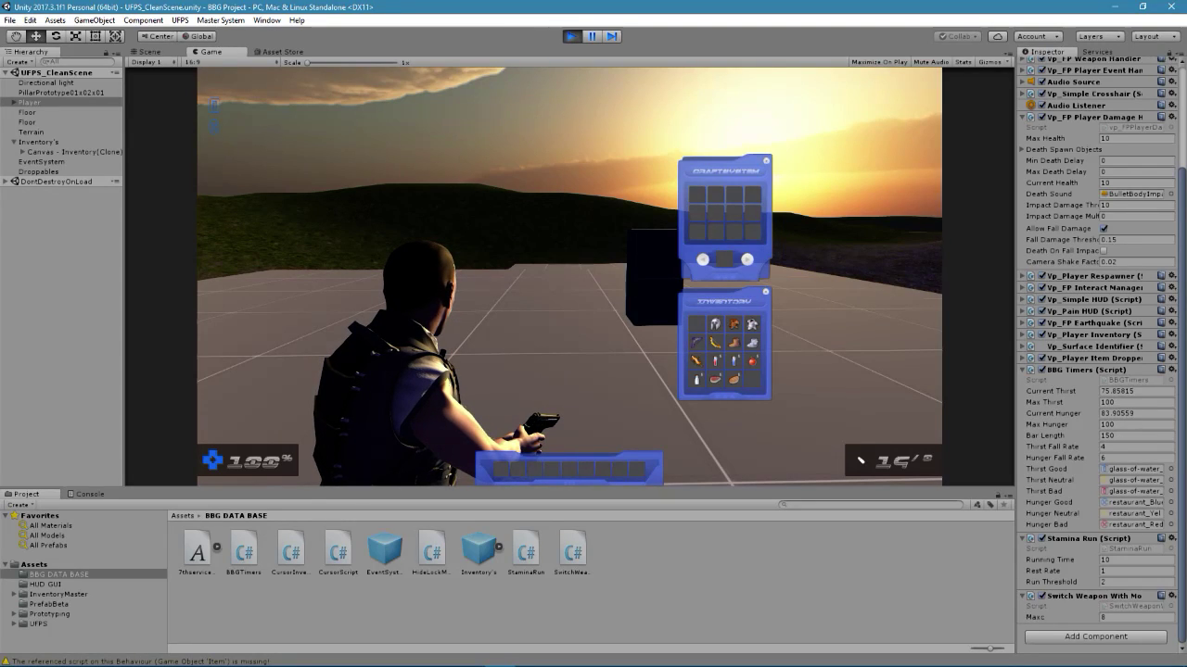
key("v")
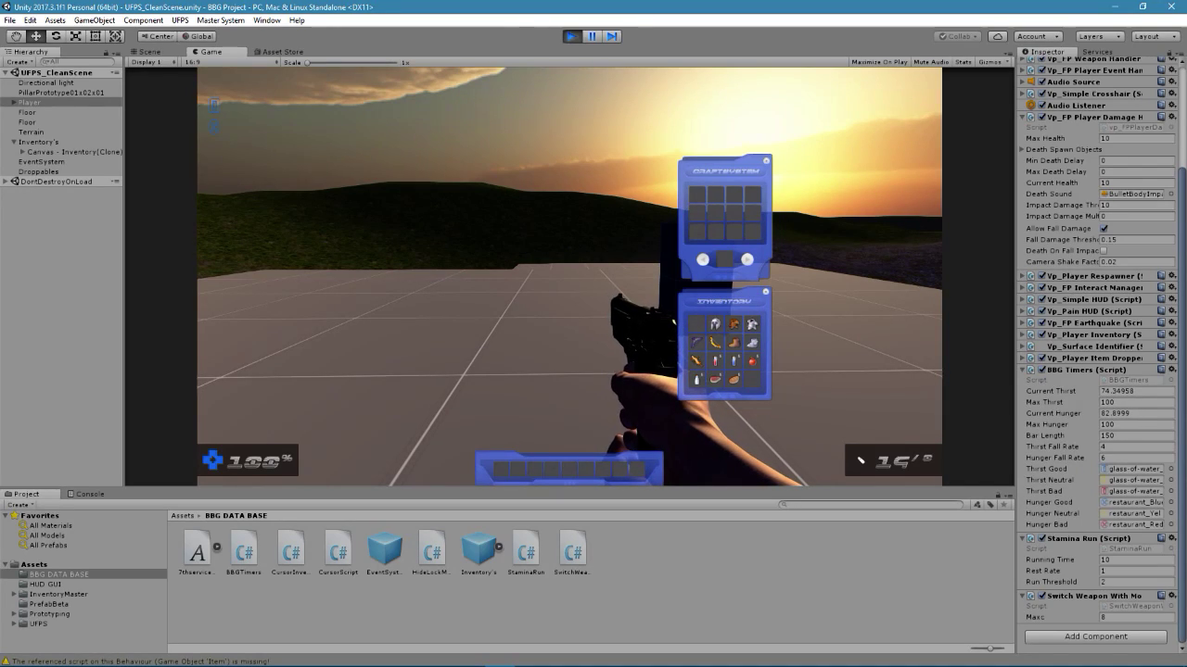
key("i")
key("i")
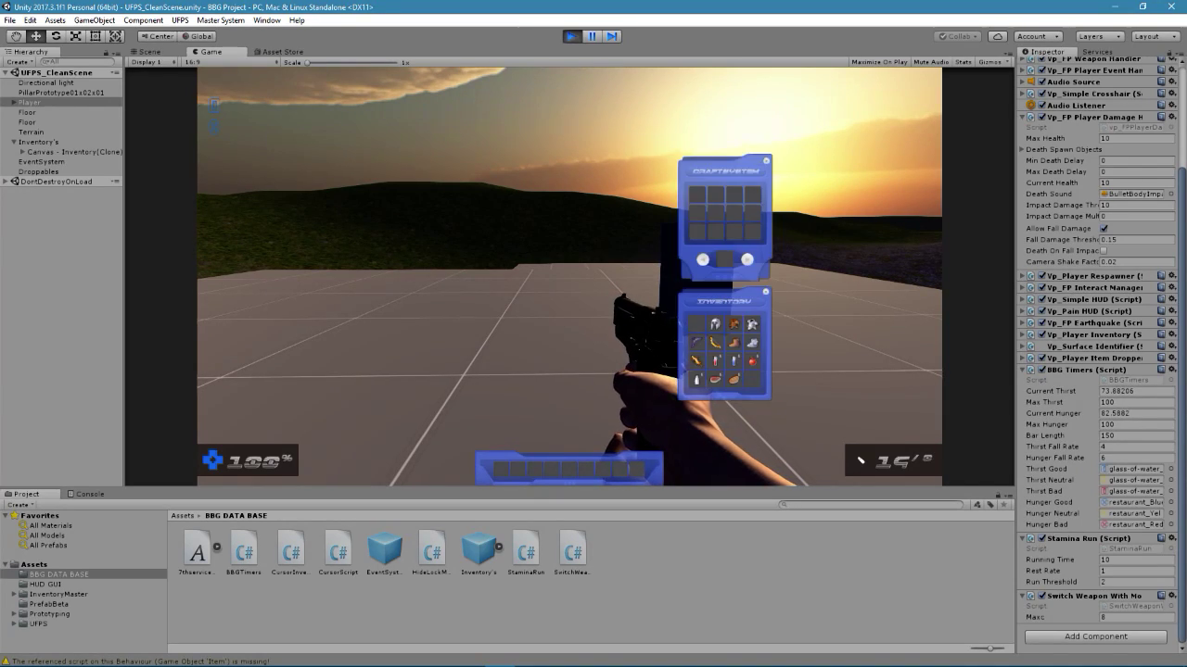
key("i")
key("i")
key("i")
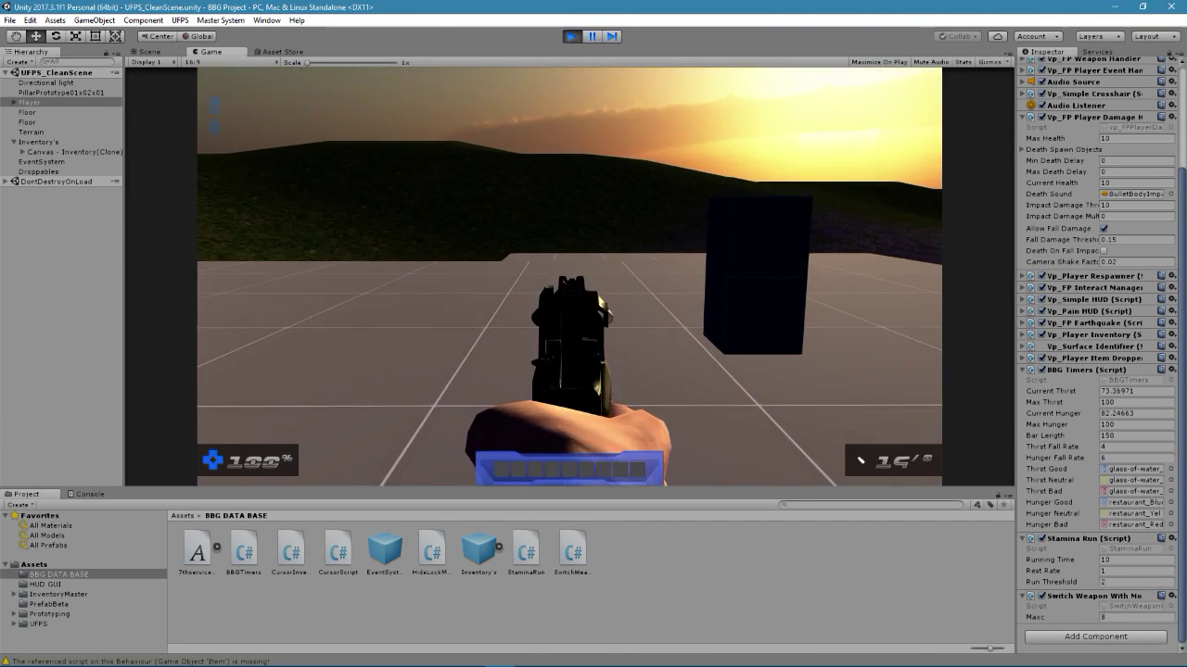
key("i")
key("i")
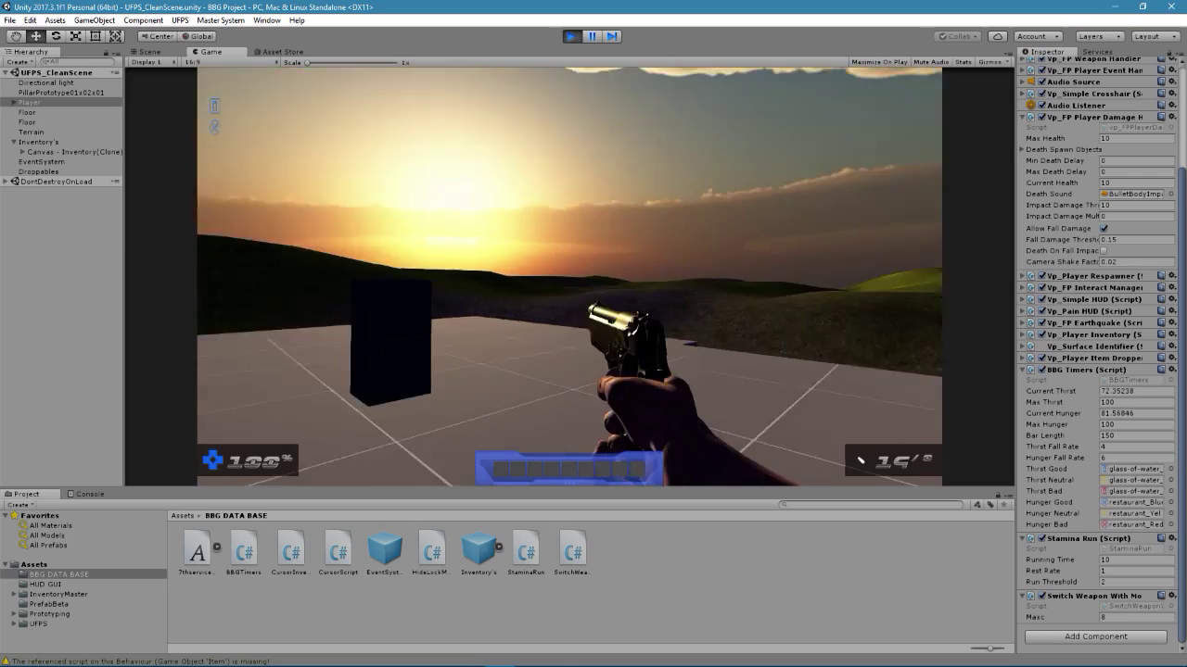
- Switch to third-person, look around the character, then return to first-person view
key("v")
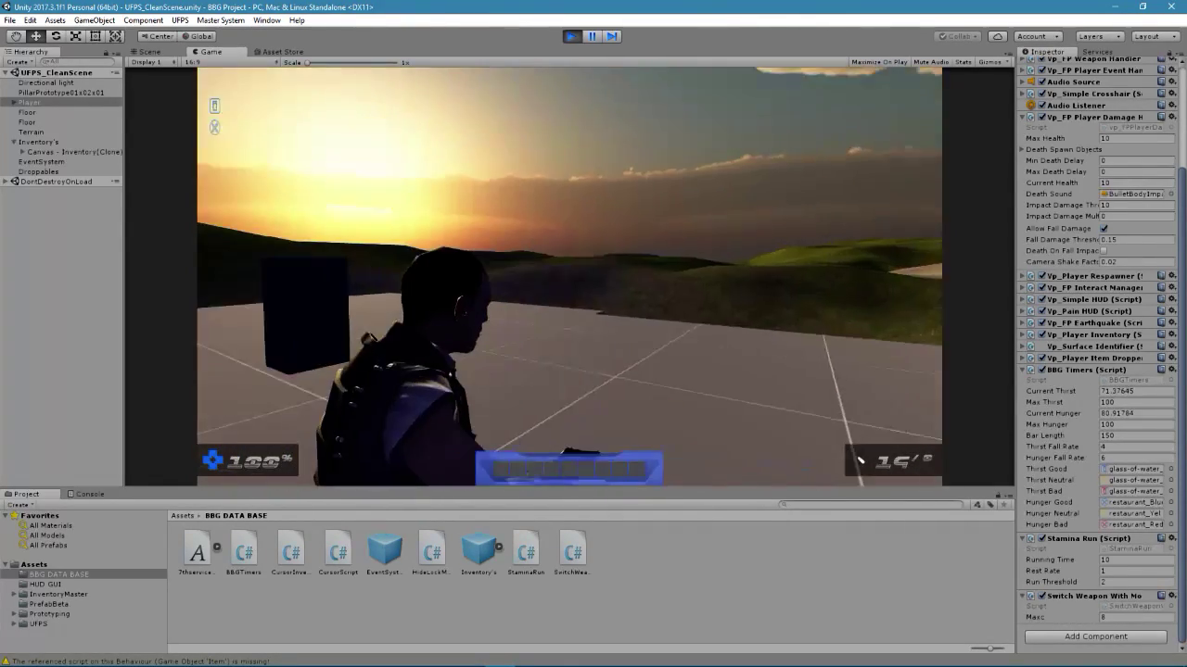
key("v")
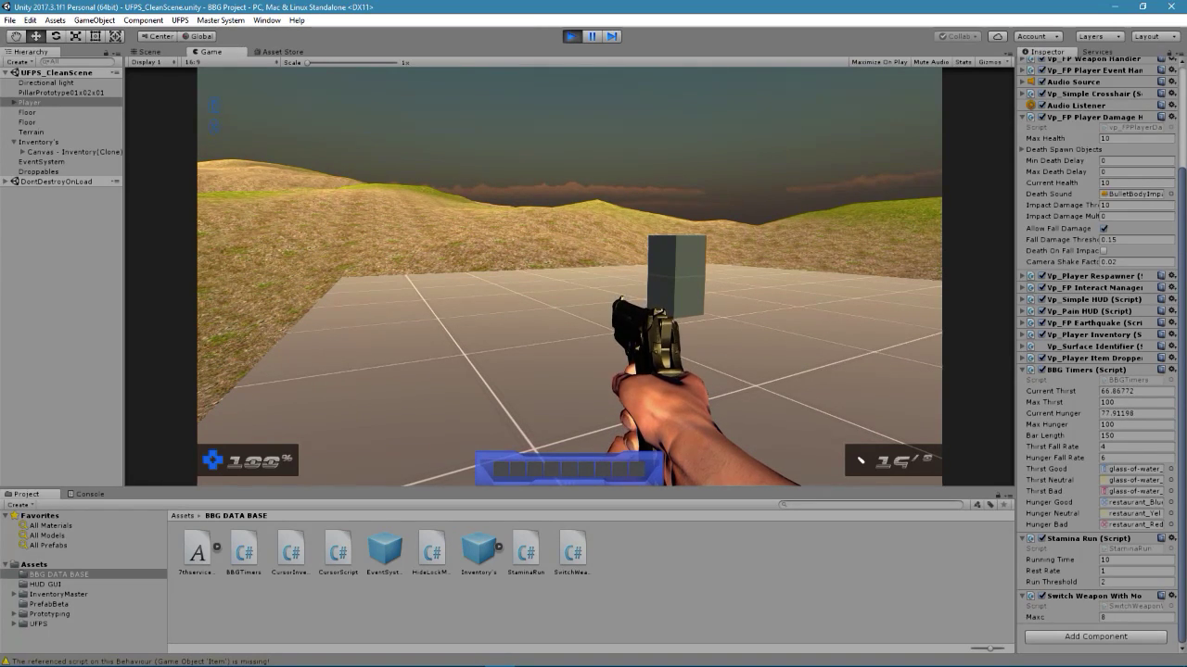
- Exit play mode and select the Inventory's object in the Hierarchy
left_click(569, 36)
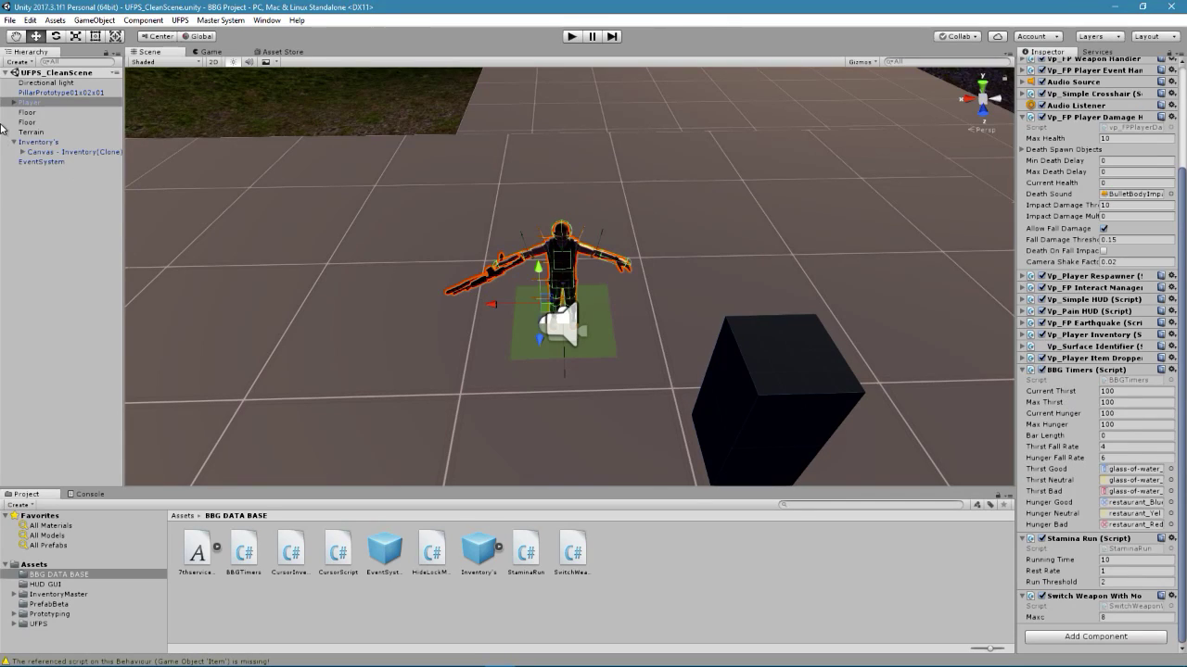
left_click(39, 143)
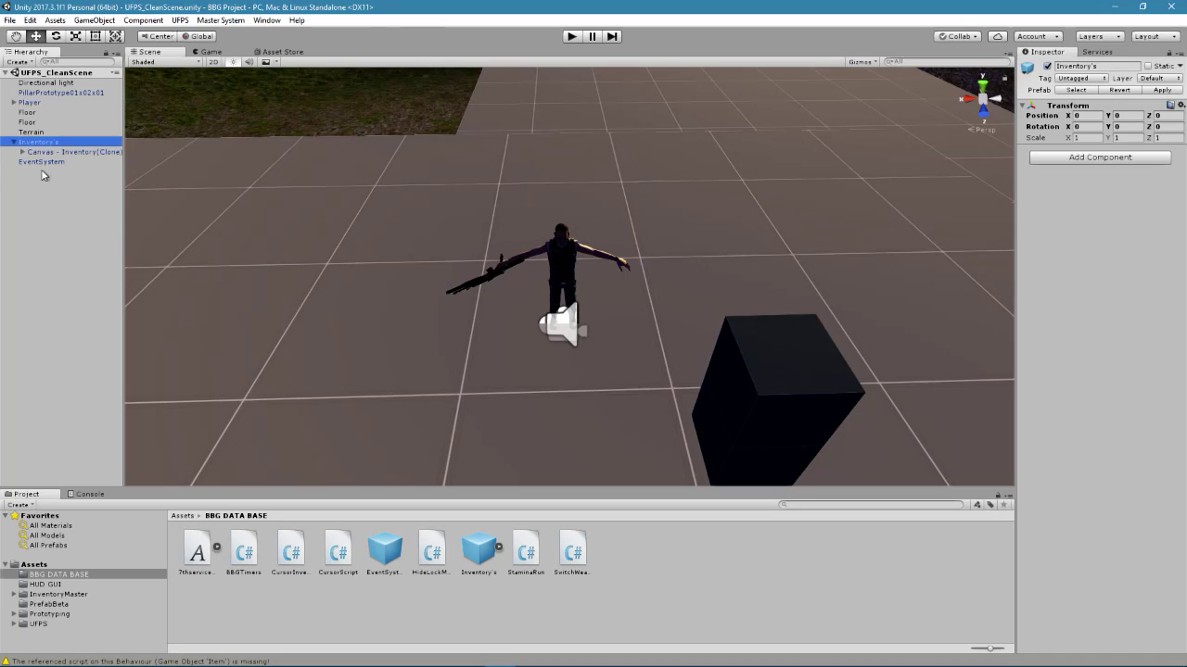
- Expand Player and inspect its FPSCamera child's Player Inventory and Hide Lock Mouse scripts
left_click(18, 104)
left_click(14, 102)
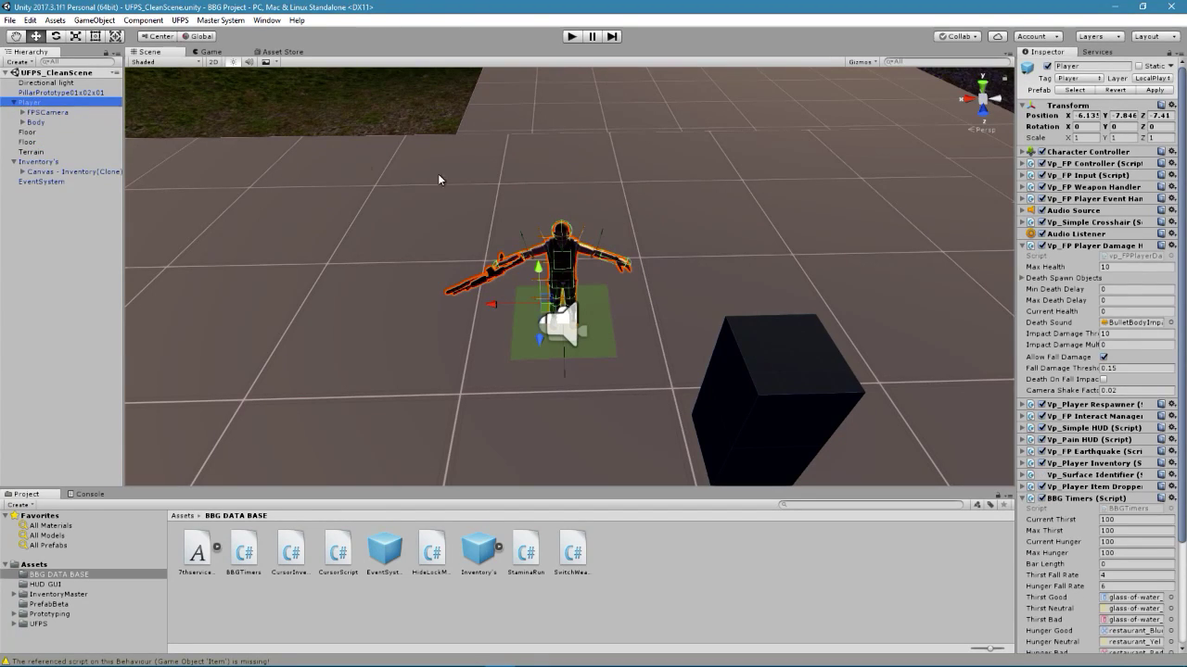
left_click(39, 113)
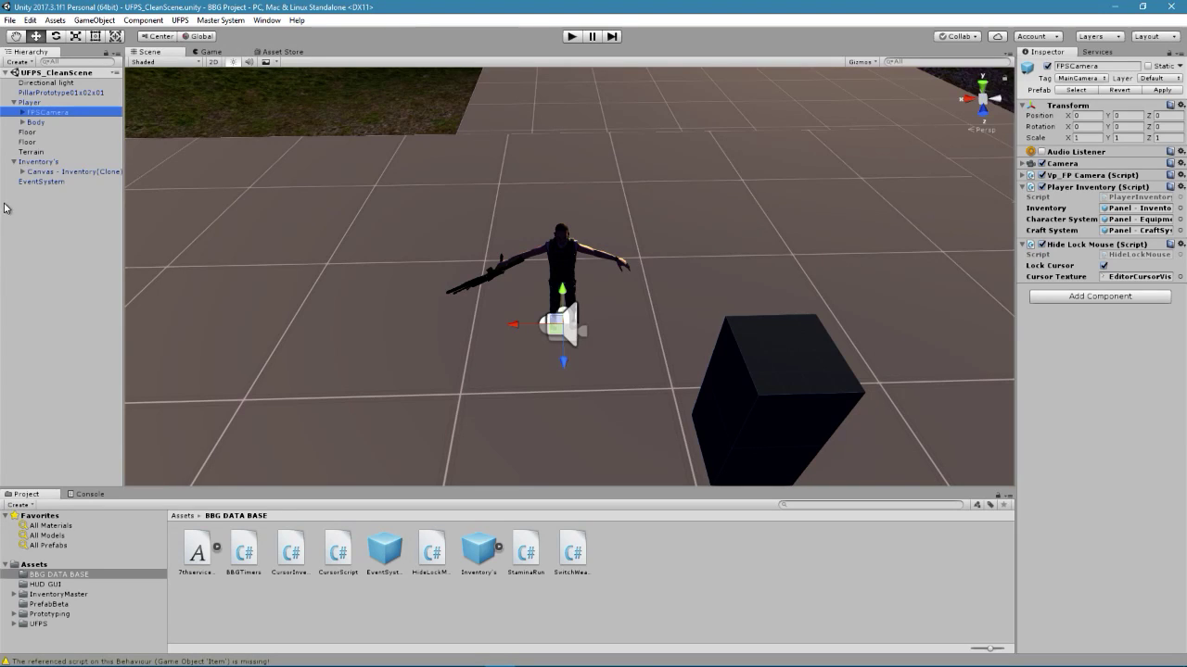
- Reselect Player and scroll down through its components in the Inspector
left_click(29, 102)
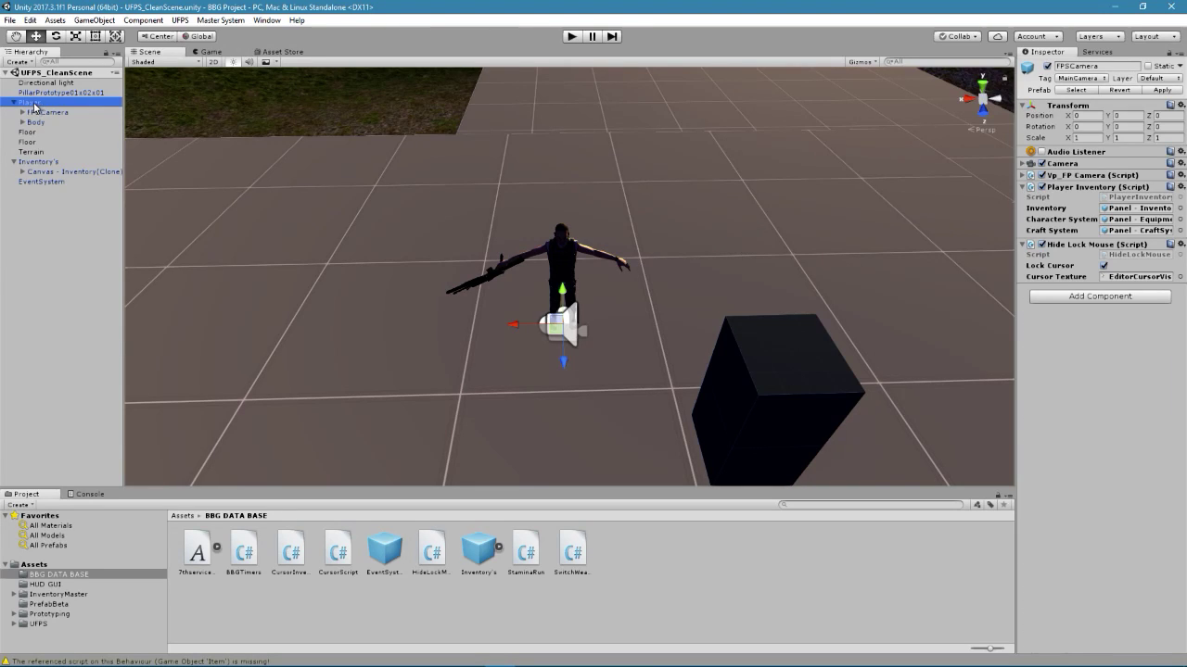
scroll(1081, 453, "down", 5)
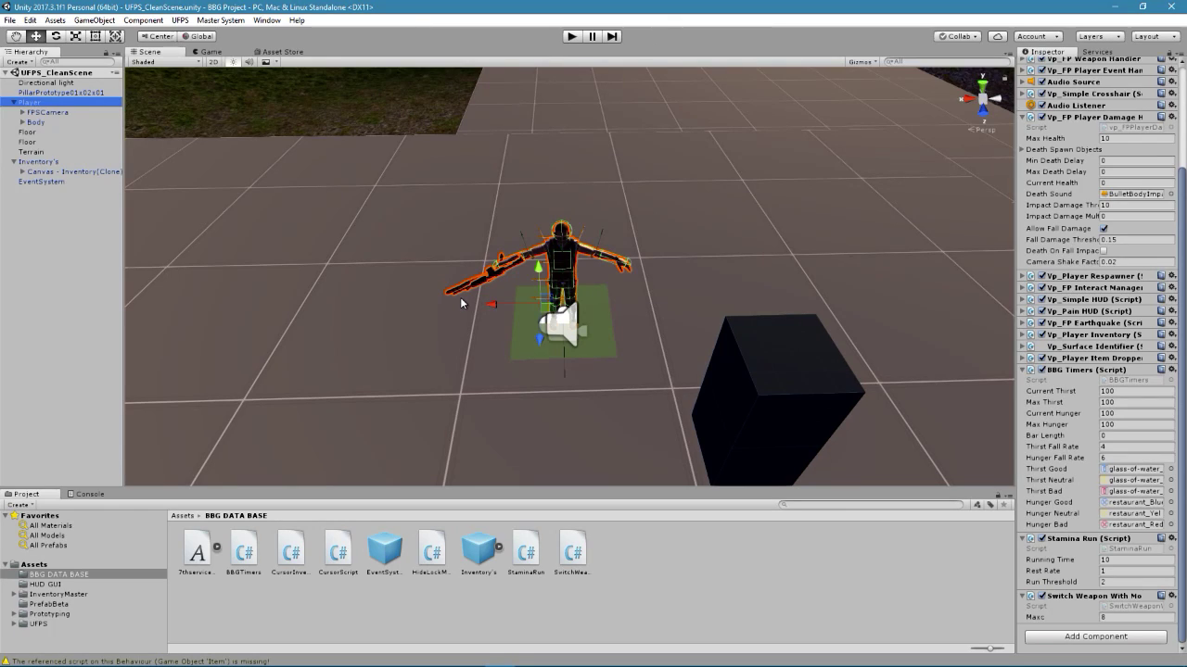
- Zoom the Scene view out, then back in close on the player standing on the floor grid
scroll(461, 302, "down", 2)
scroll(460, 302, "down", 2)
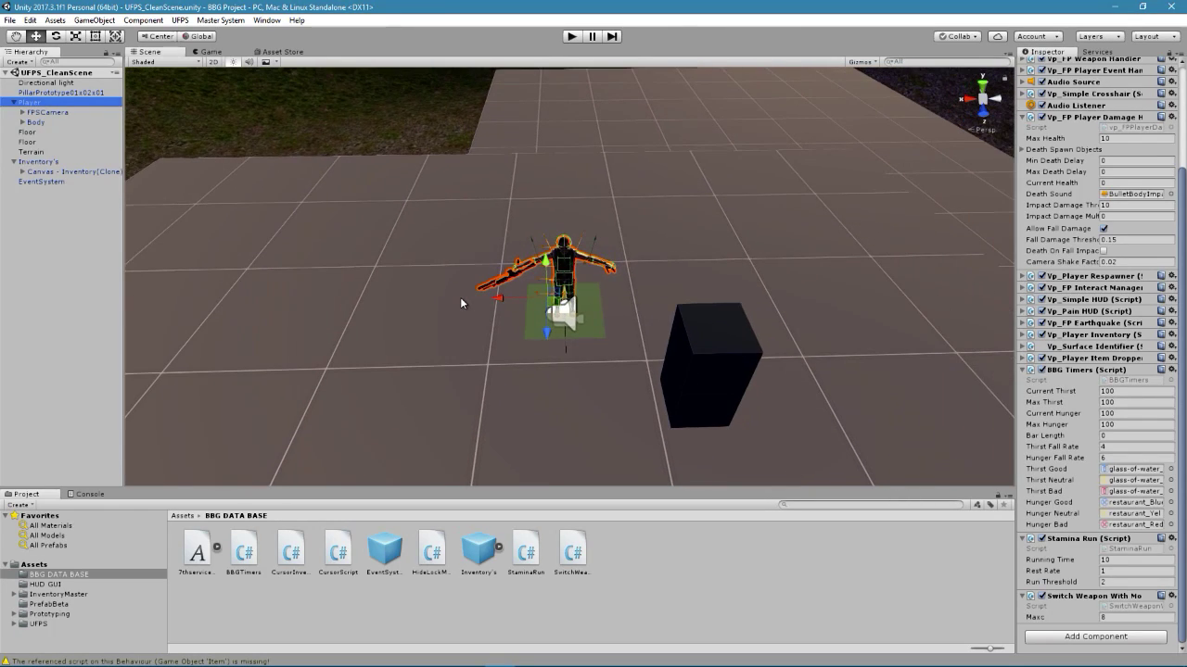
scroll(461, 302, "down", 2)
scroll(460, 302, "down", 2)
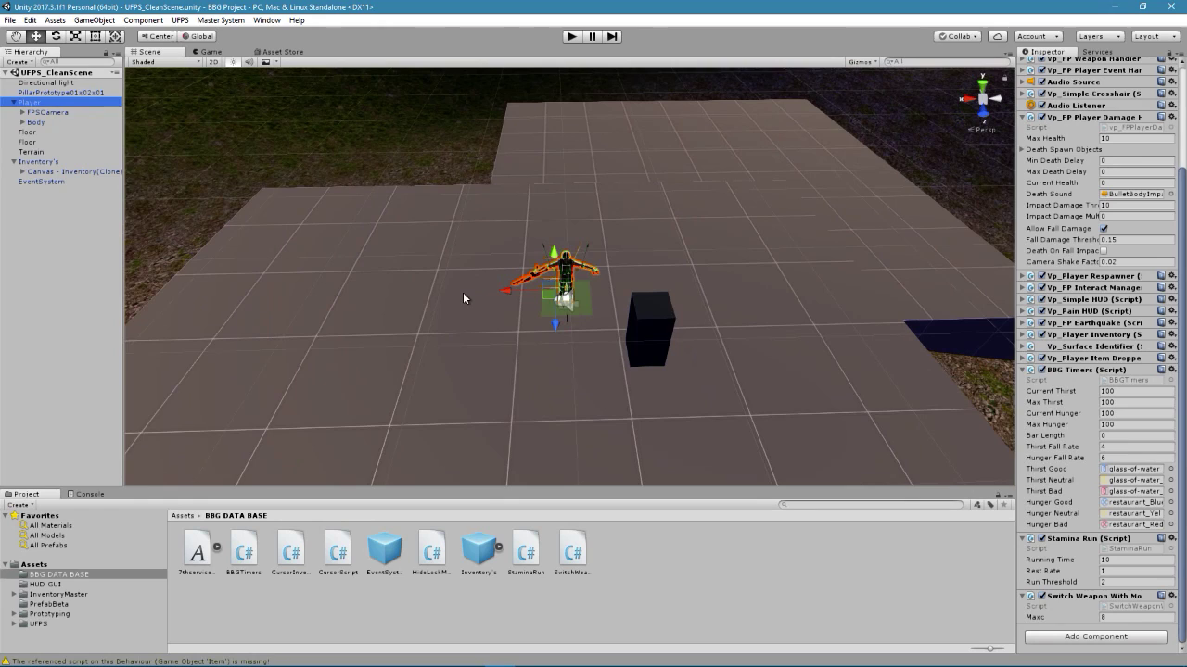
scroll(470, 287, "up", 1)
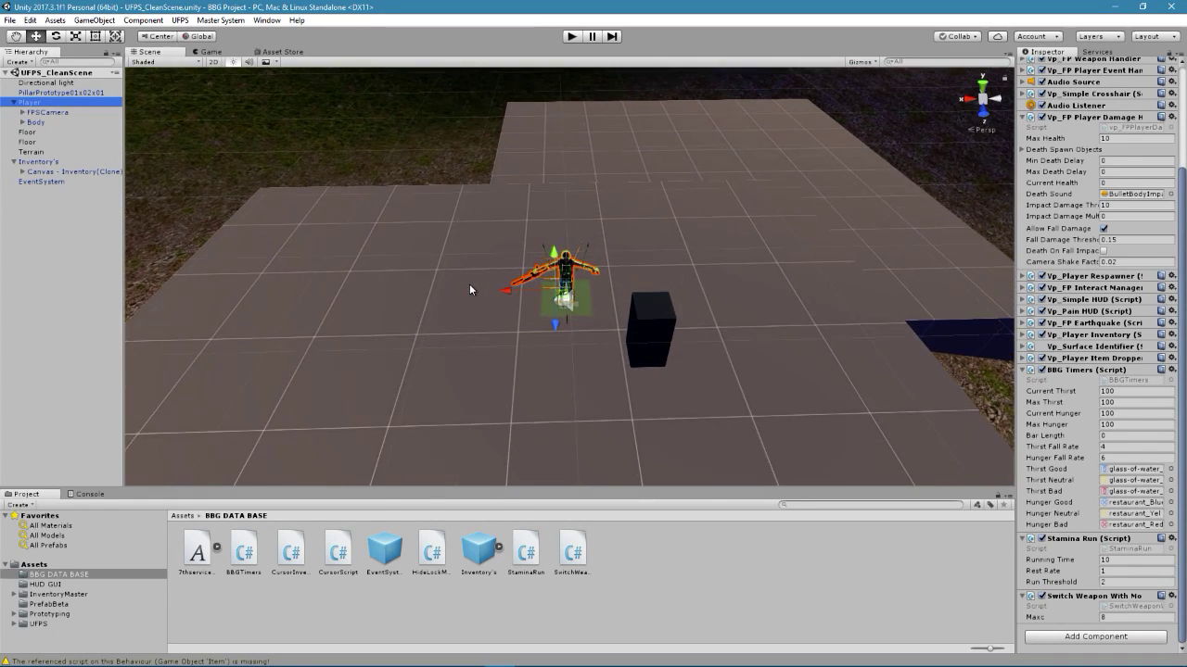
scroll(469, 288, "up", 1)
scroll(468, 288, "up", 2)
scroll(468, 283, "up", 1)
scroll(468, 283, "up", 1)
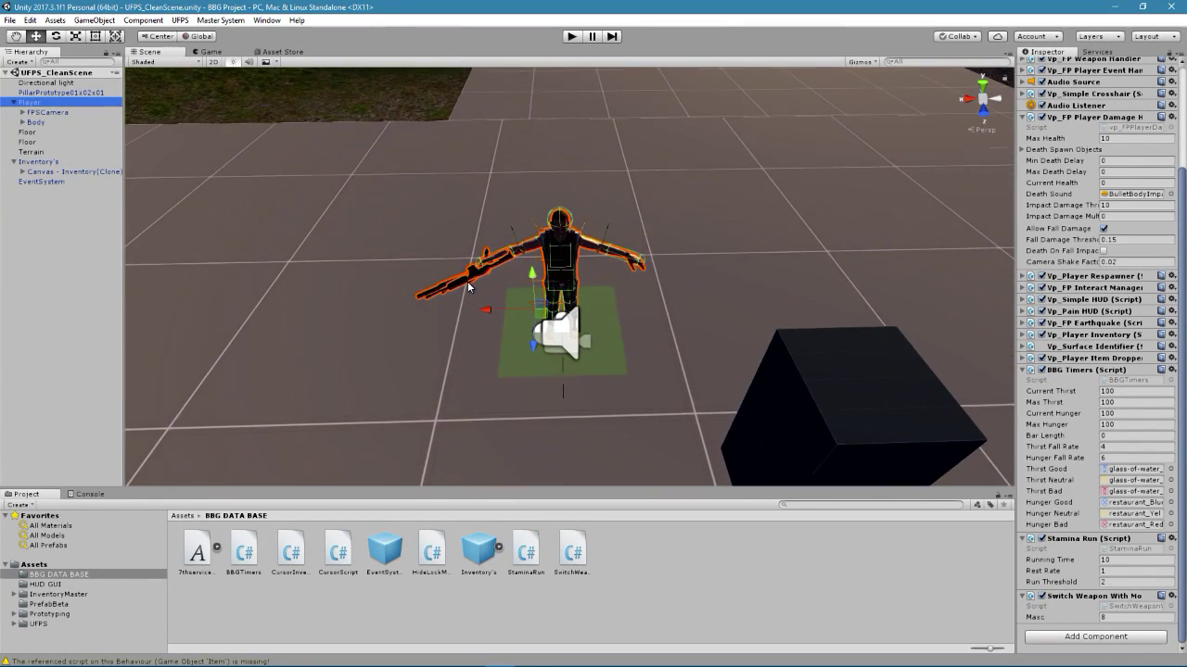
scroll(468, 283, "up", 2)
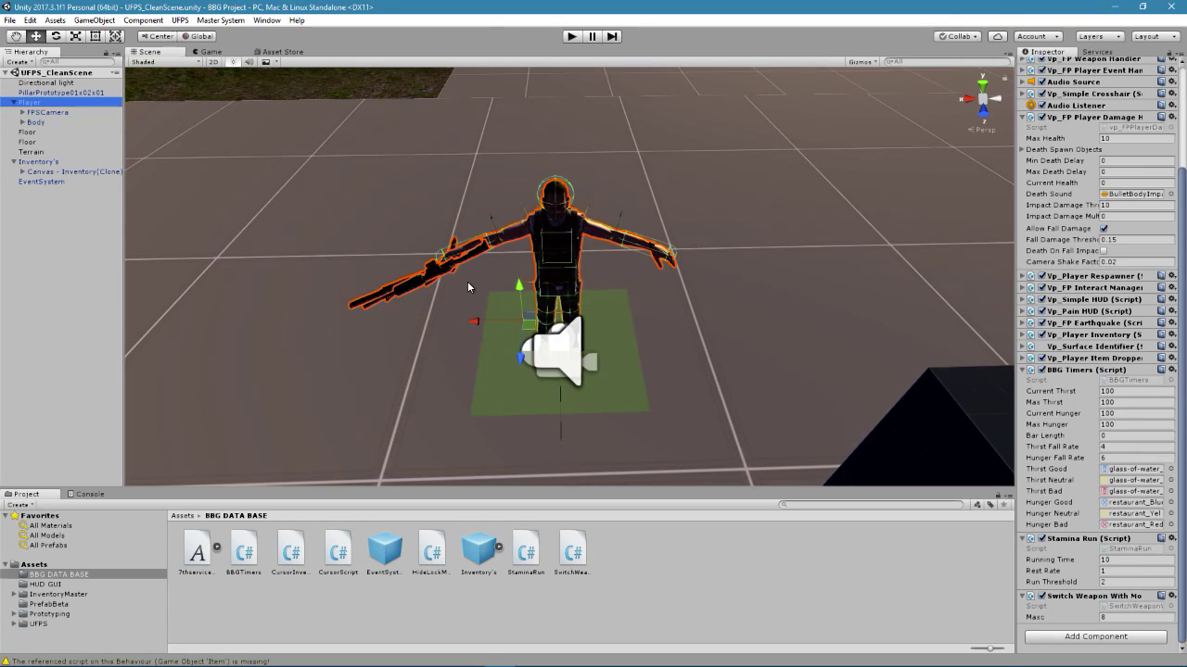
key("super")
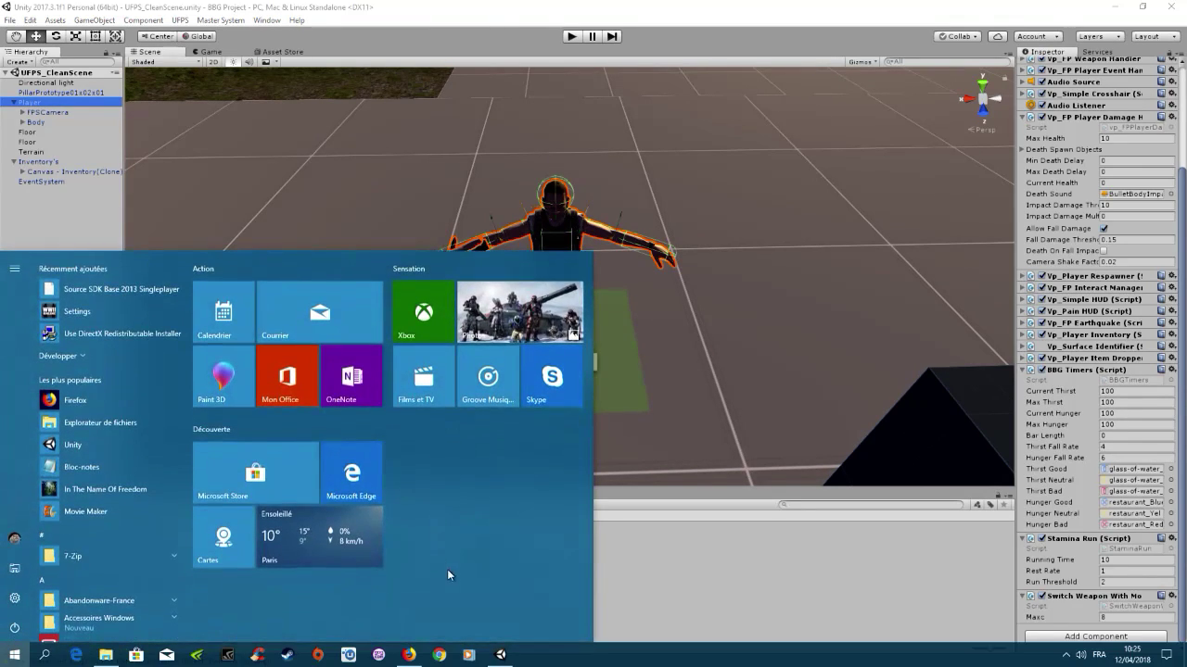
left_click(413, 654)
scroll(153, 256, "up", 5)
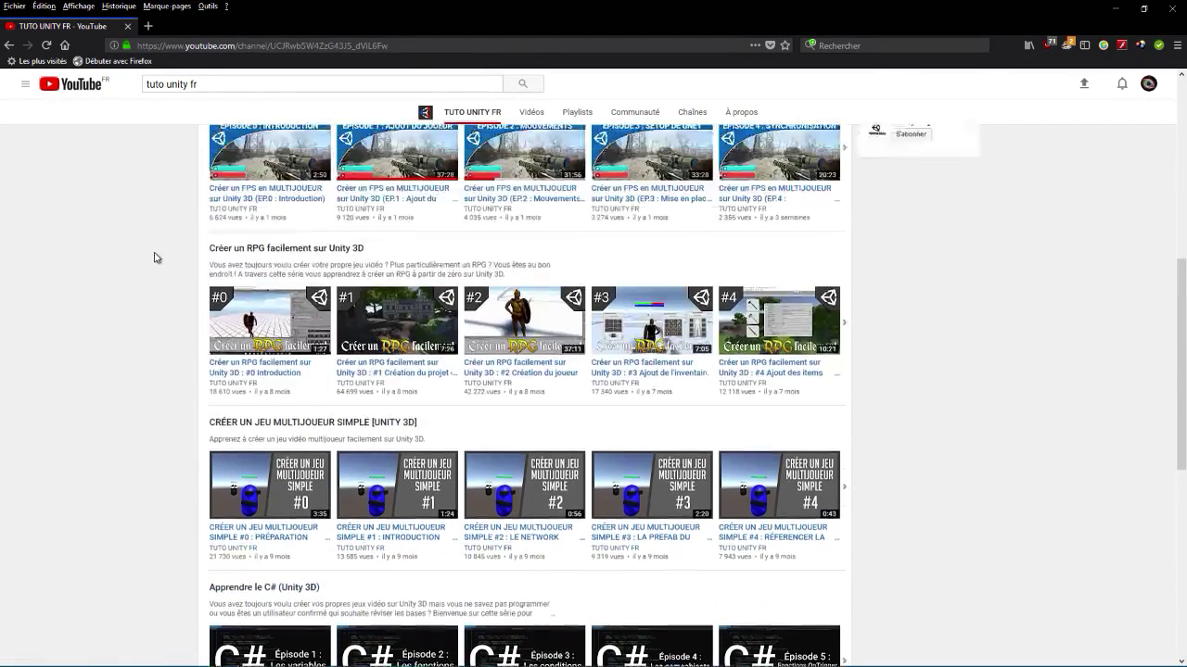
scroll(106, 228, "up", 10)
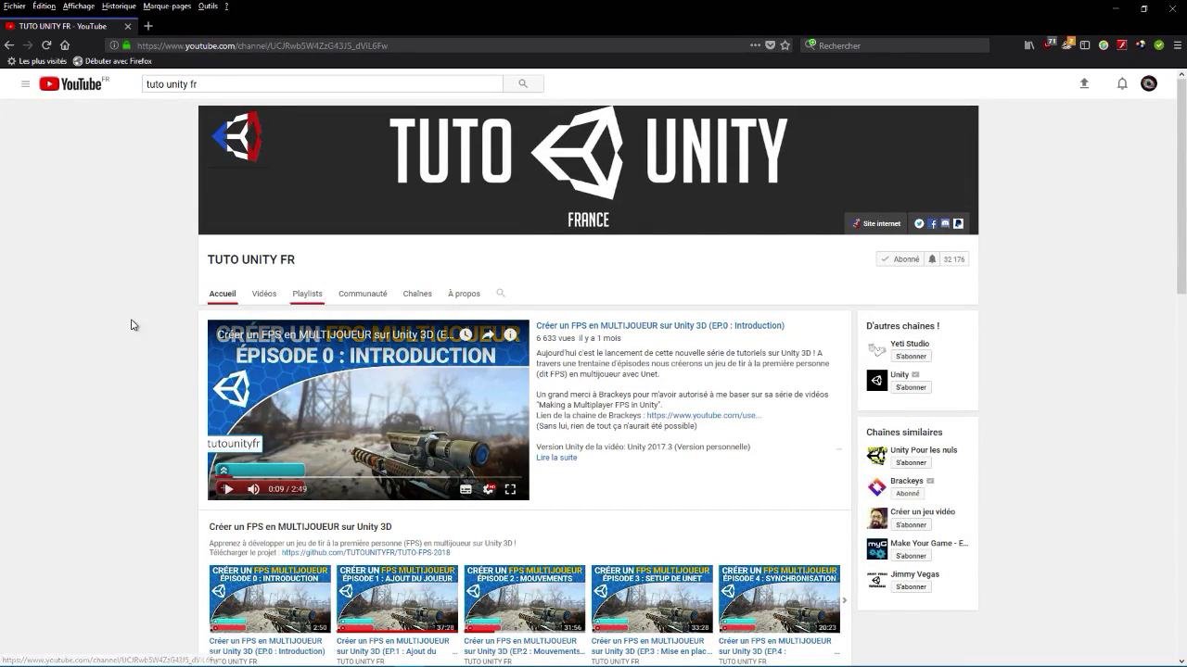
scroll(74, 318, "down", 2)
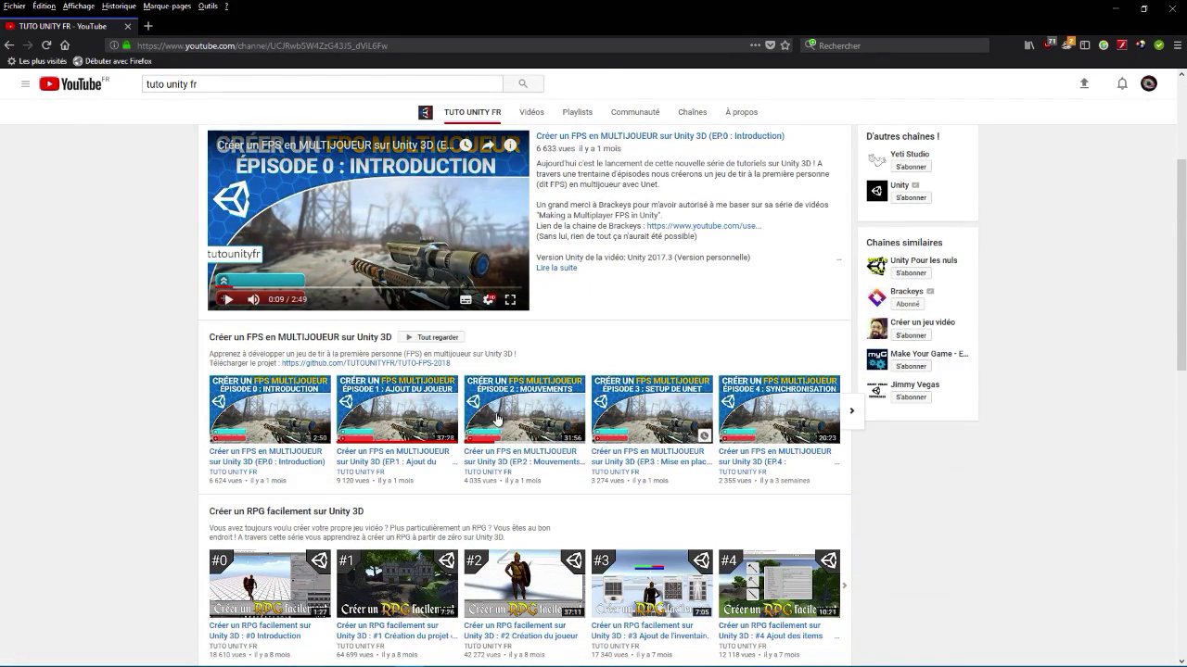
scroll(133, 223, "down", 2)
scroll(133, 224, "down", 3)
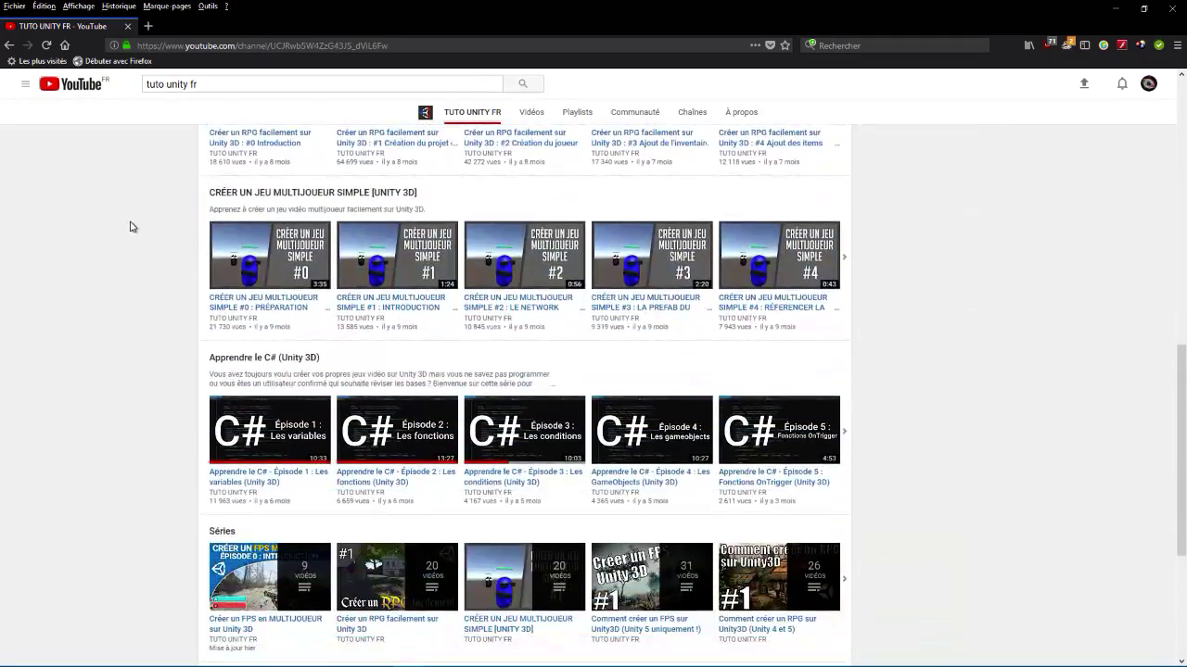
scroll(132, 225, "down", 3)
scroll(114, 276, "up", 2)
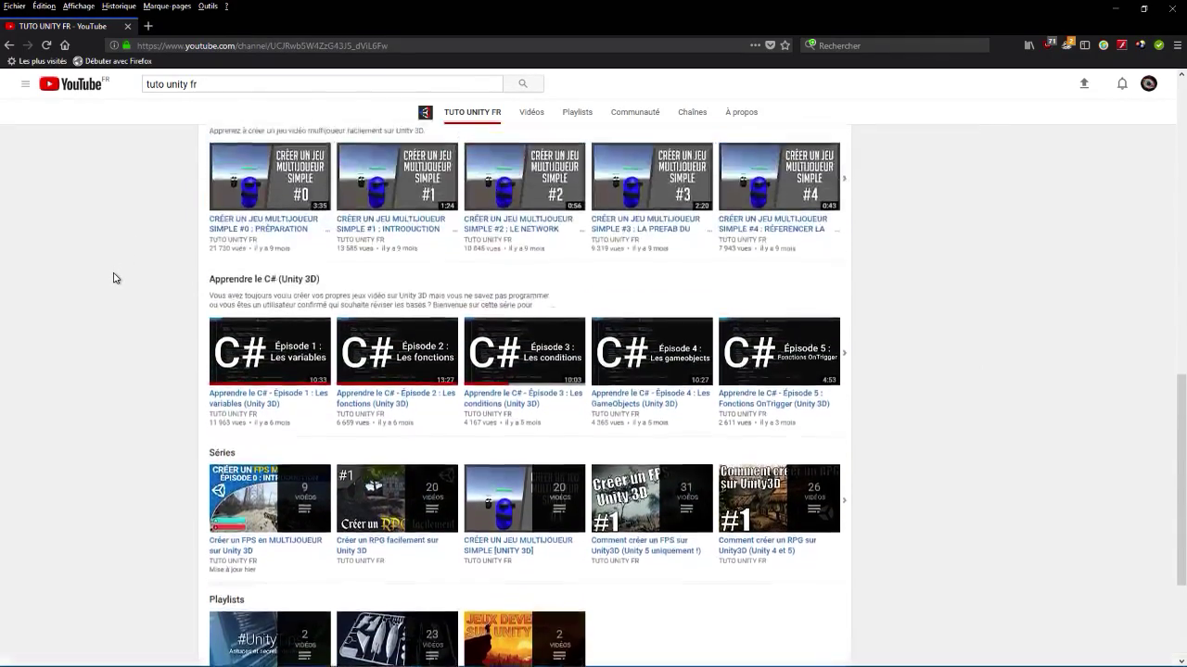
scroll(114, 275, "up", 1)
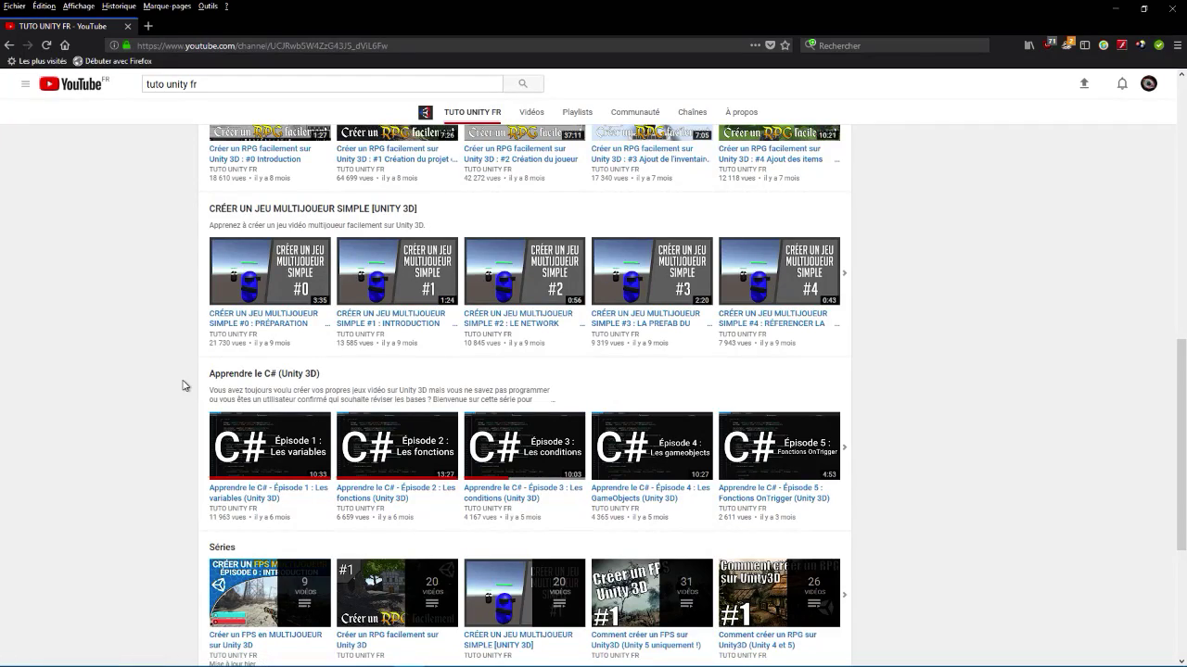
scroll(182, 386, "down", 1)
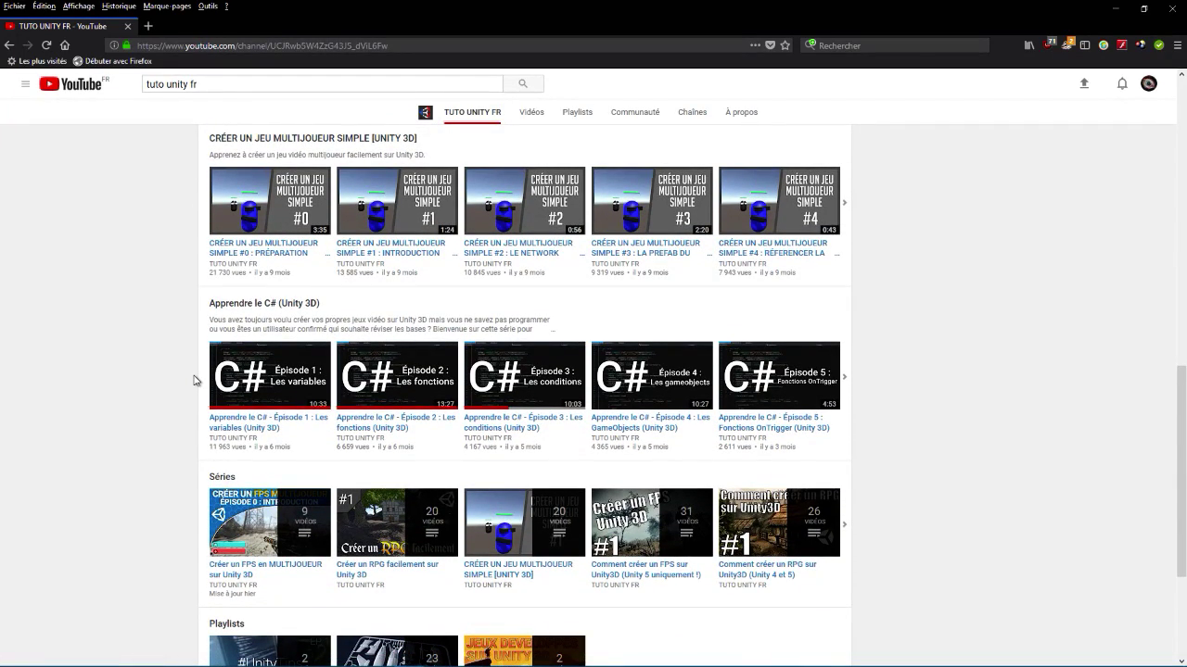
left_click(859, 386)
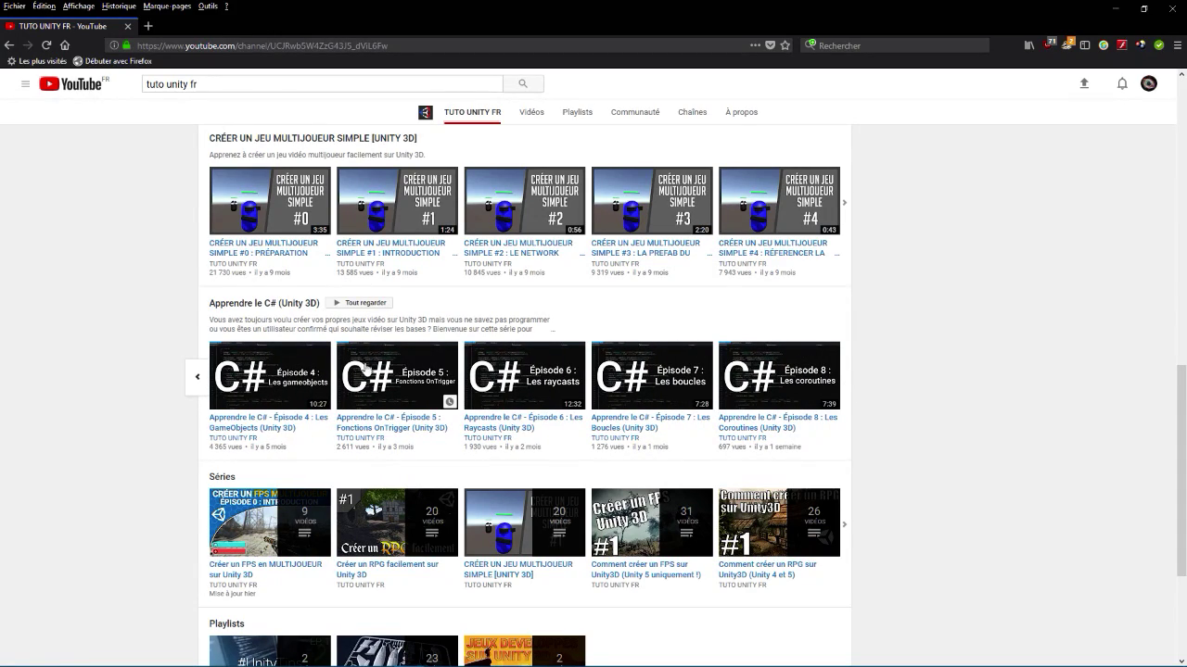
left_click(199, 381)
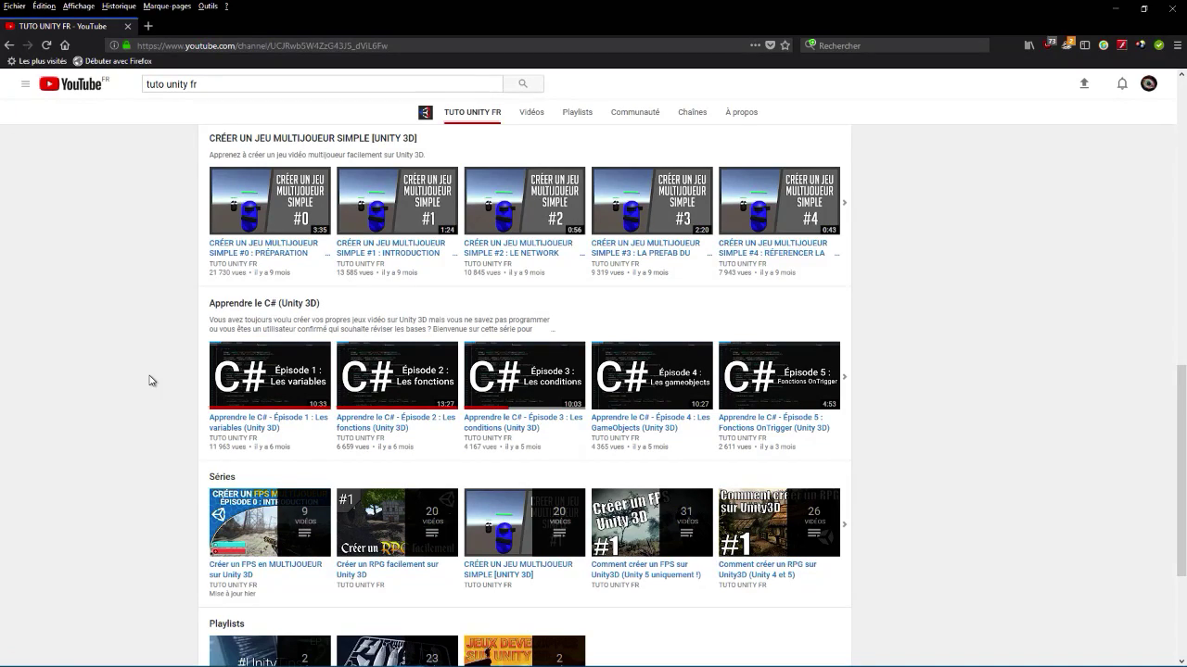
mouse_move(408, 664)
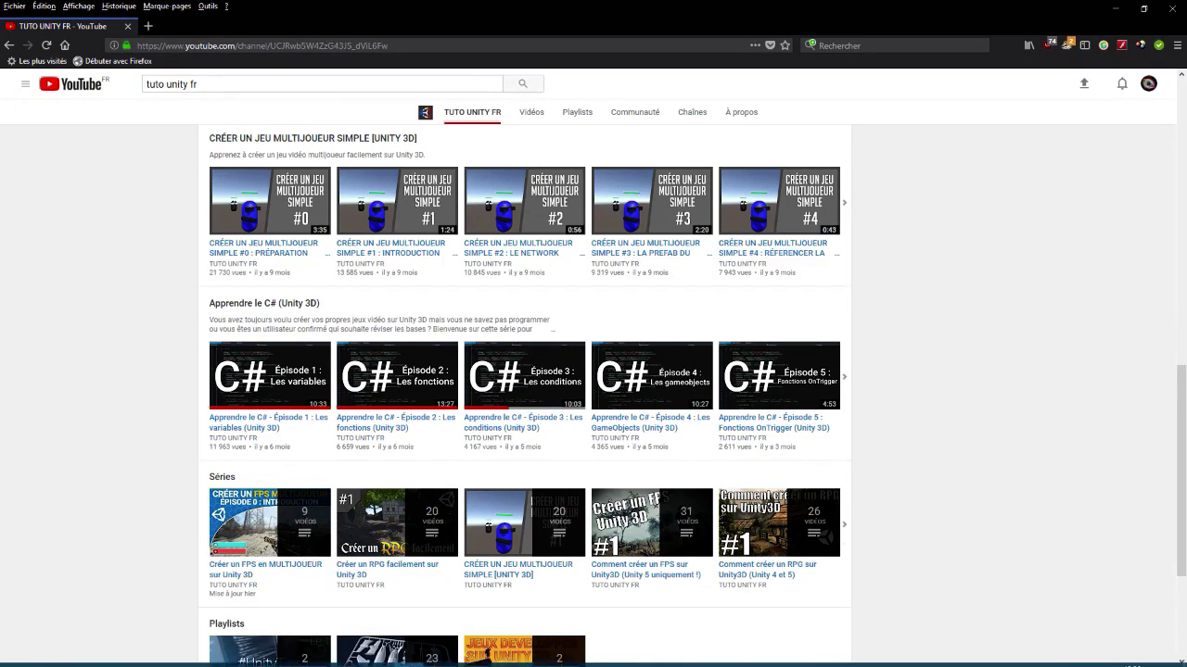
left_click(500, 655)
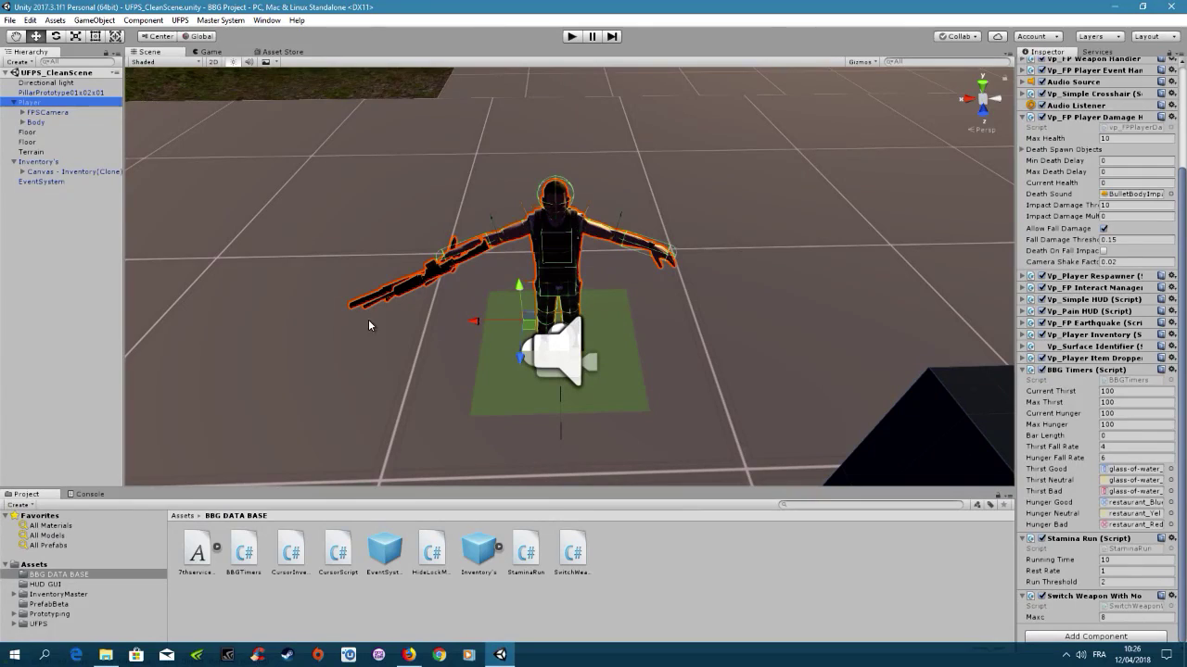
- Zoom the Scene view and enter Play mode to test the first-person player
scroll(381, 263, "down", 2)
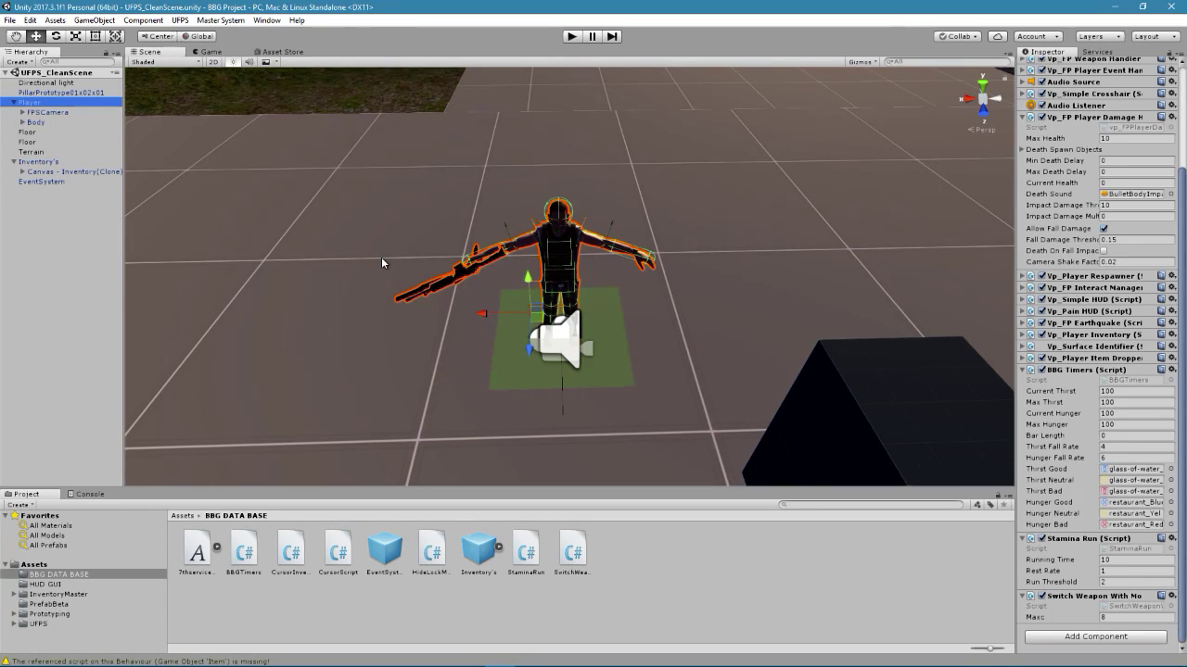
left_click(570, 36)
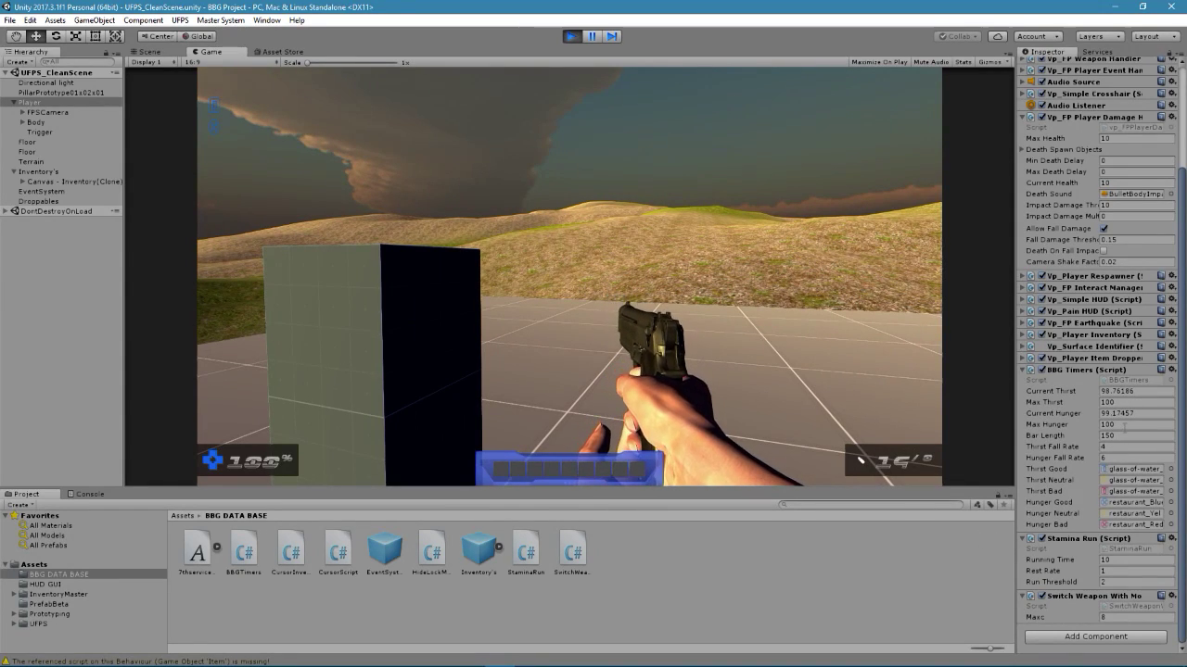
- Zero the player's Current Hunger and Current Thirst in BBG Timers while the game runs
left_click(1121, 414)
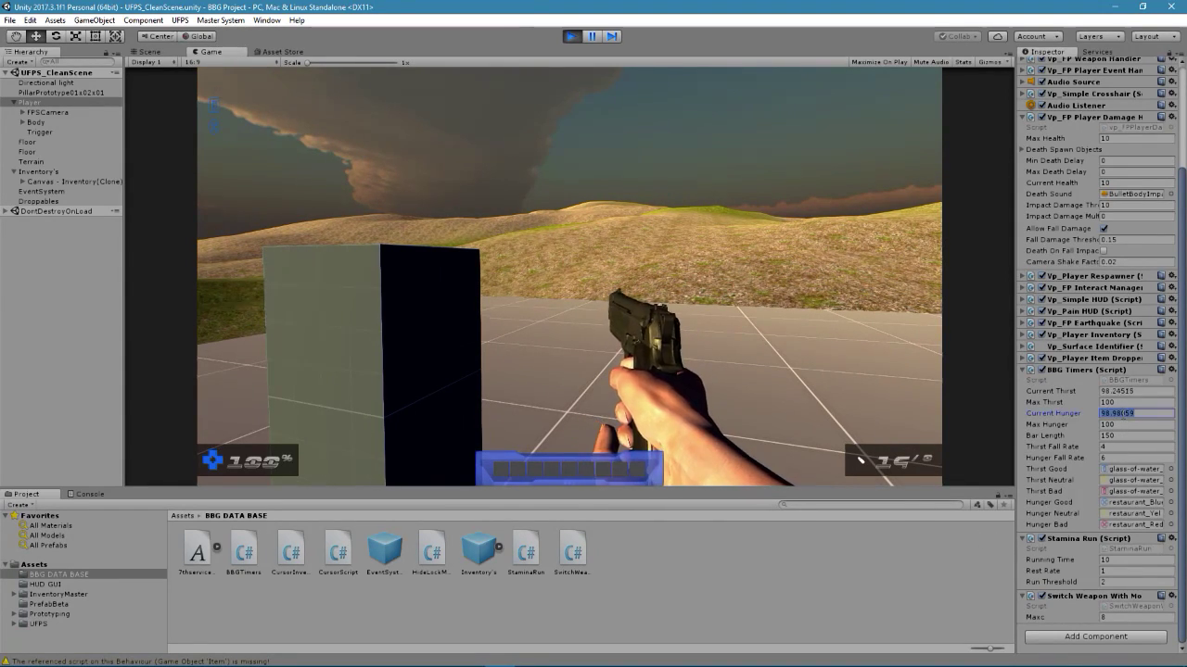
type("0")
left_click(1109, 391)
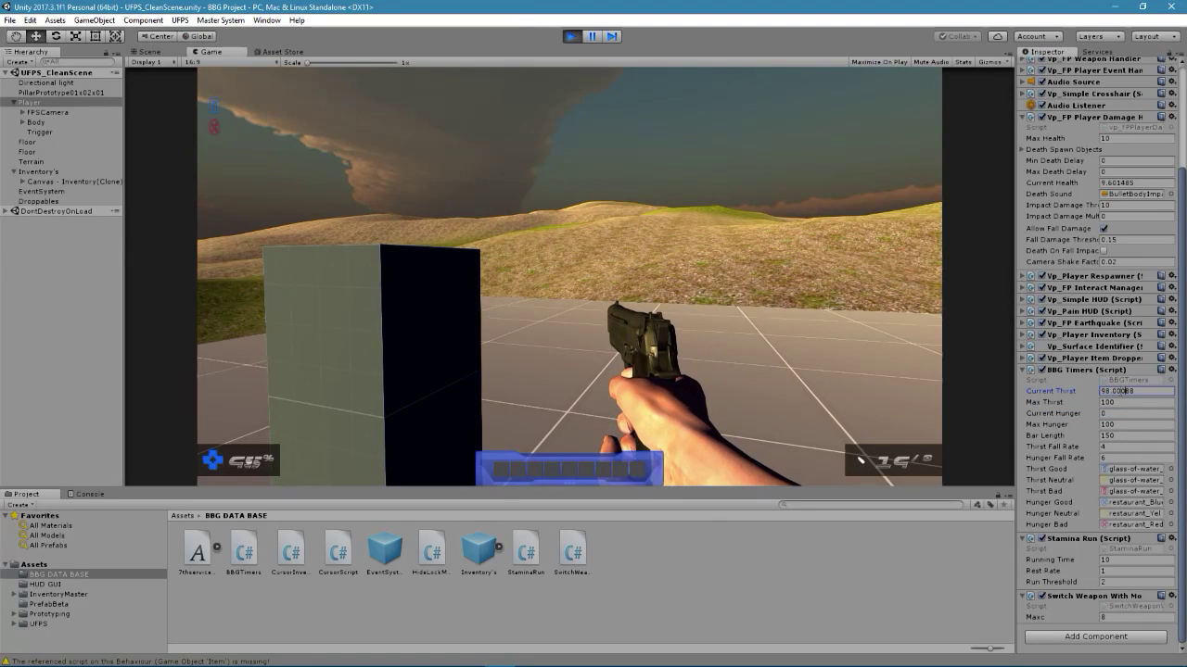
key("shift+Home")
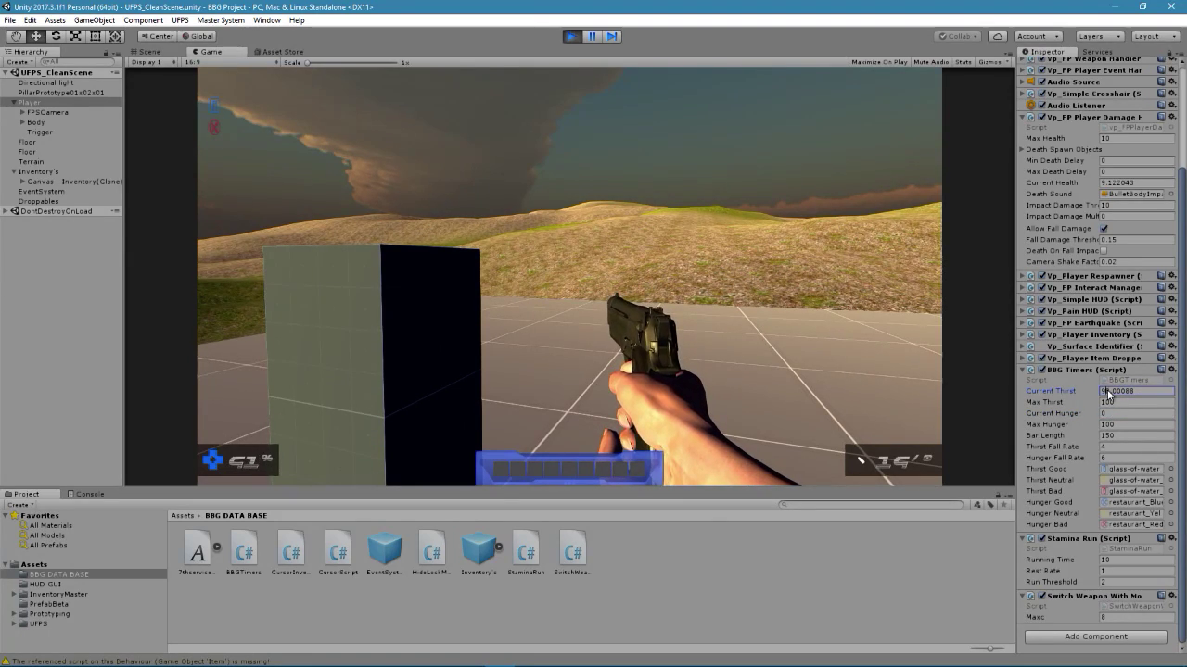
type("0")
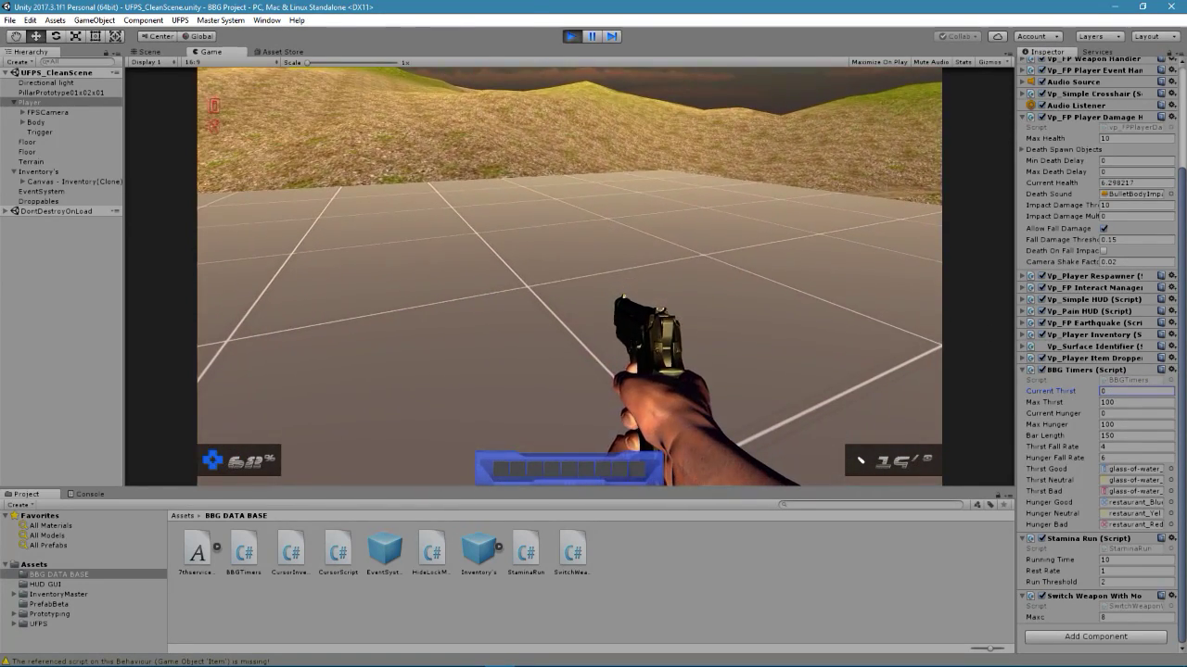
type("i")
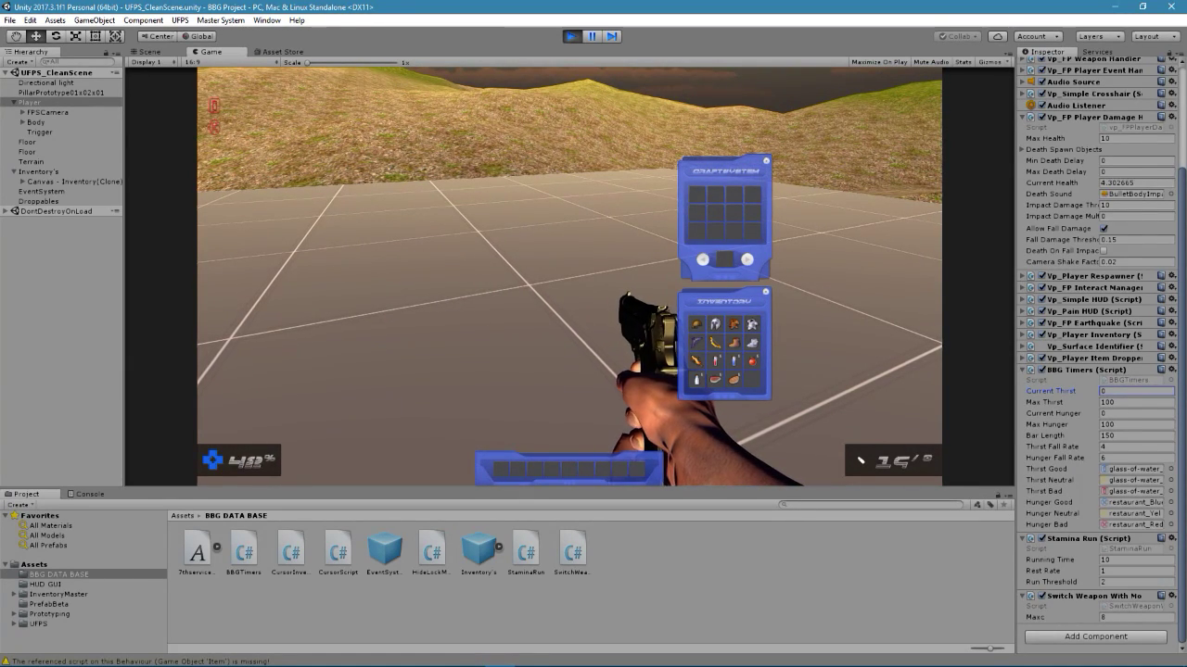
type("i")
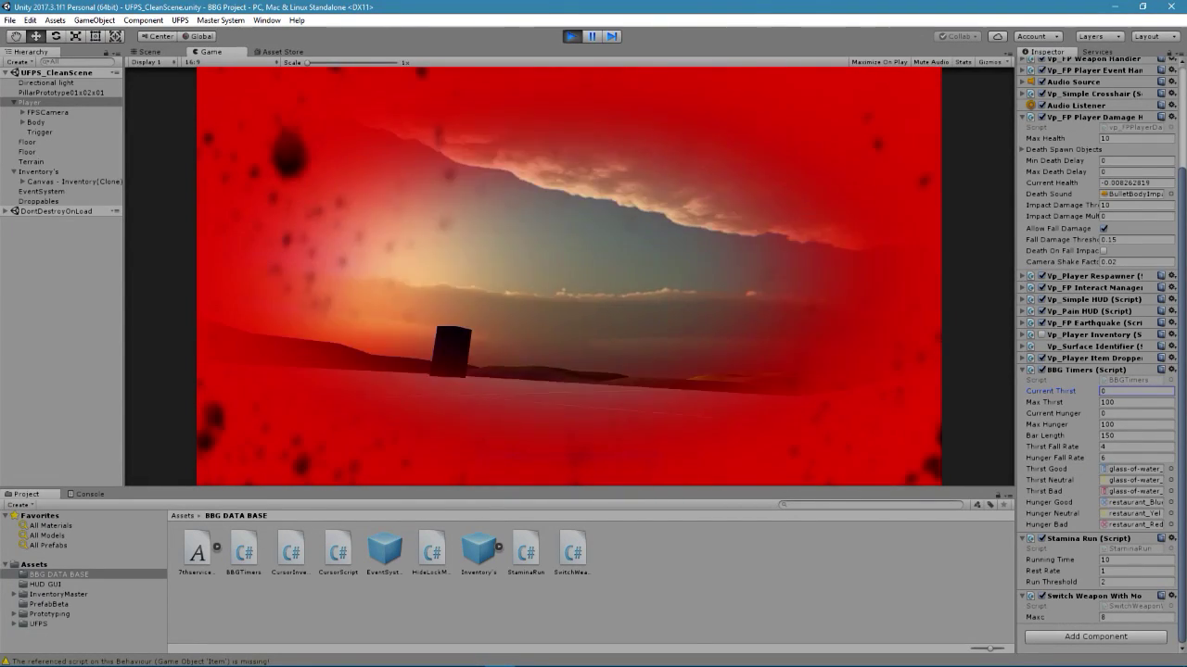
- Stop play mode after the player's health drains to death
left_click(571, 36)
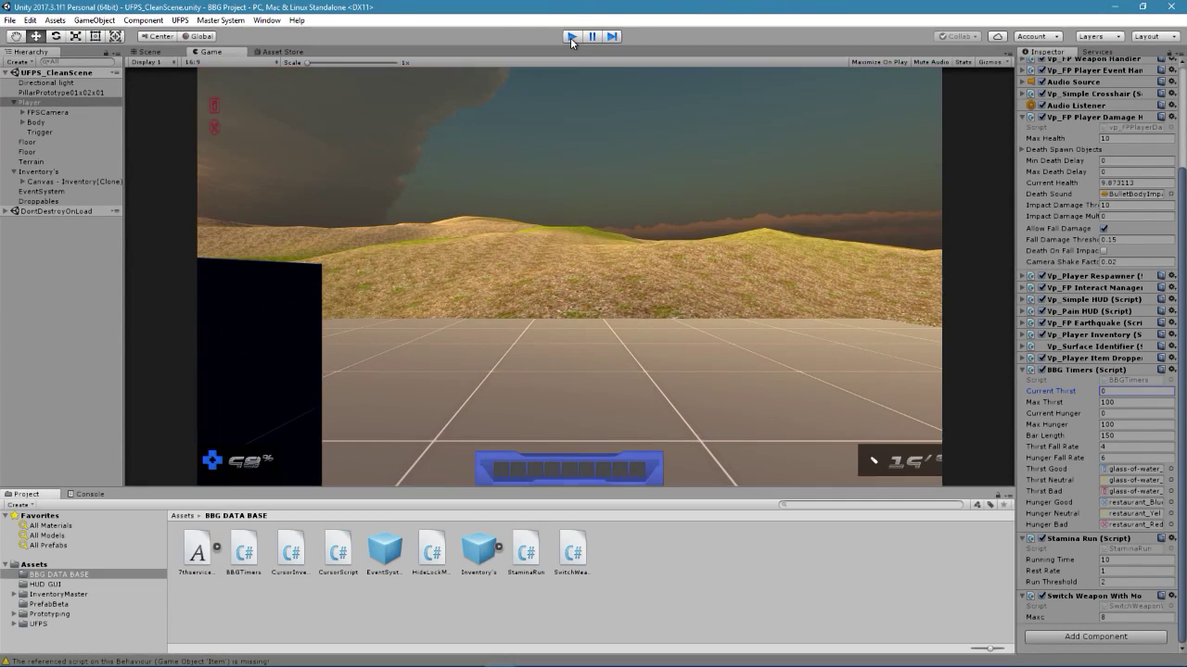